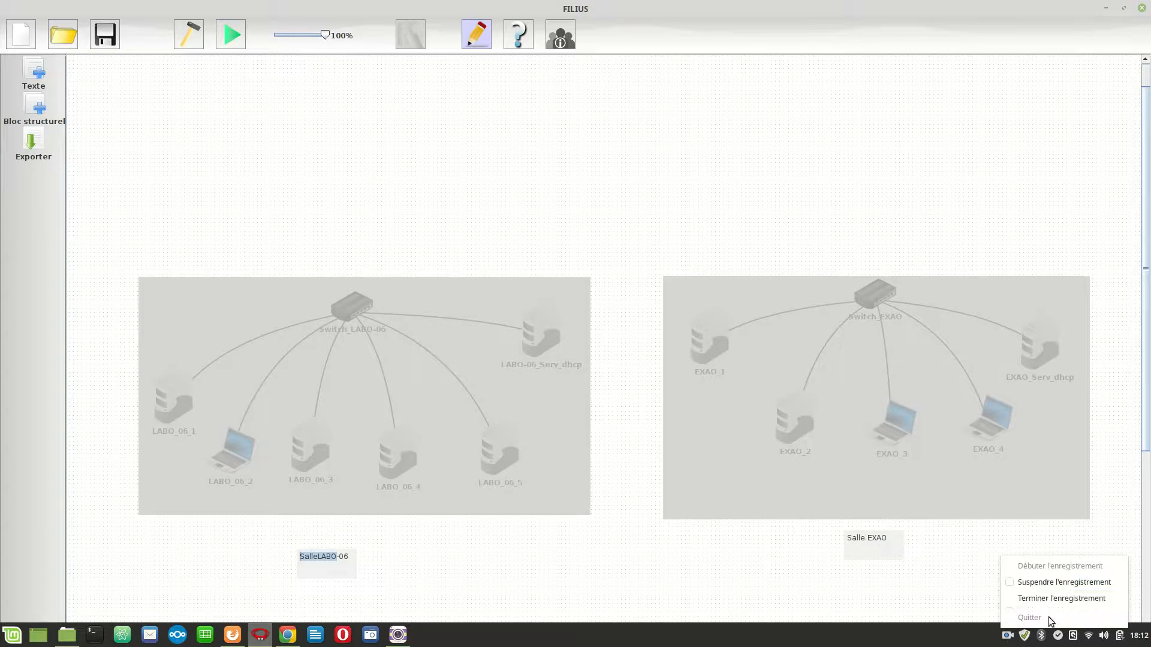
# Step: Switch to design mode and review LABO_06_1's network settings and the DHCP service configuration of LABO-06_Serv_dhcp
pyautogui.click(1049, 585)
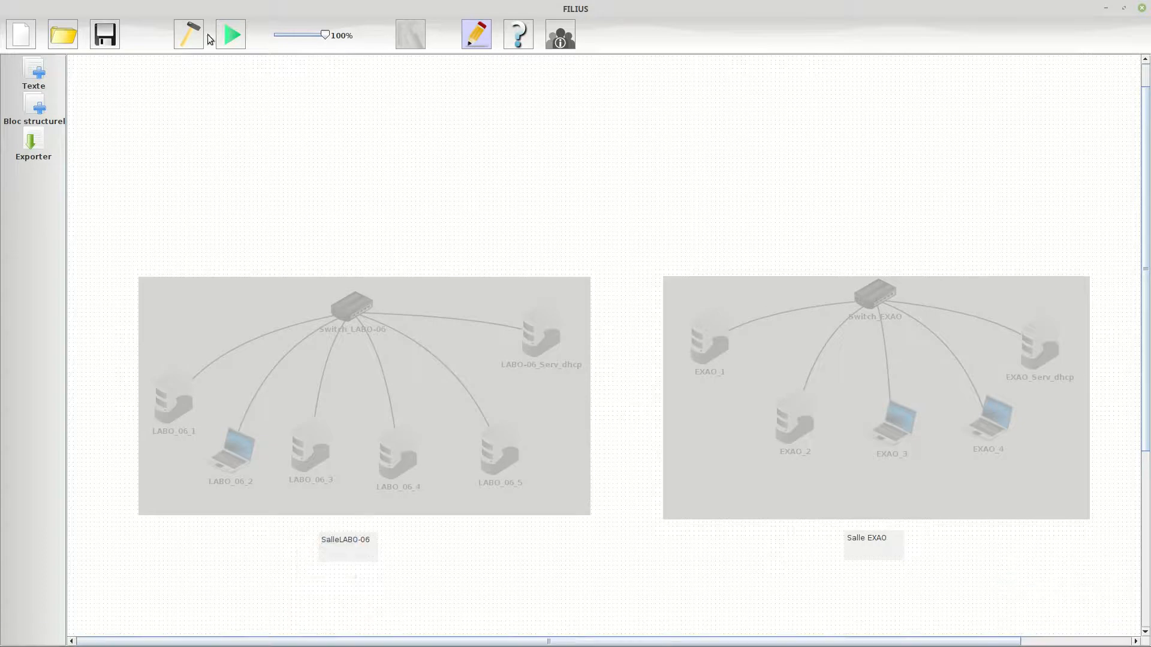
pyautogui.click(190, 35)
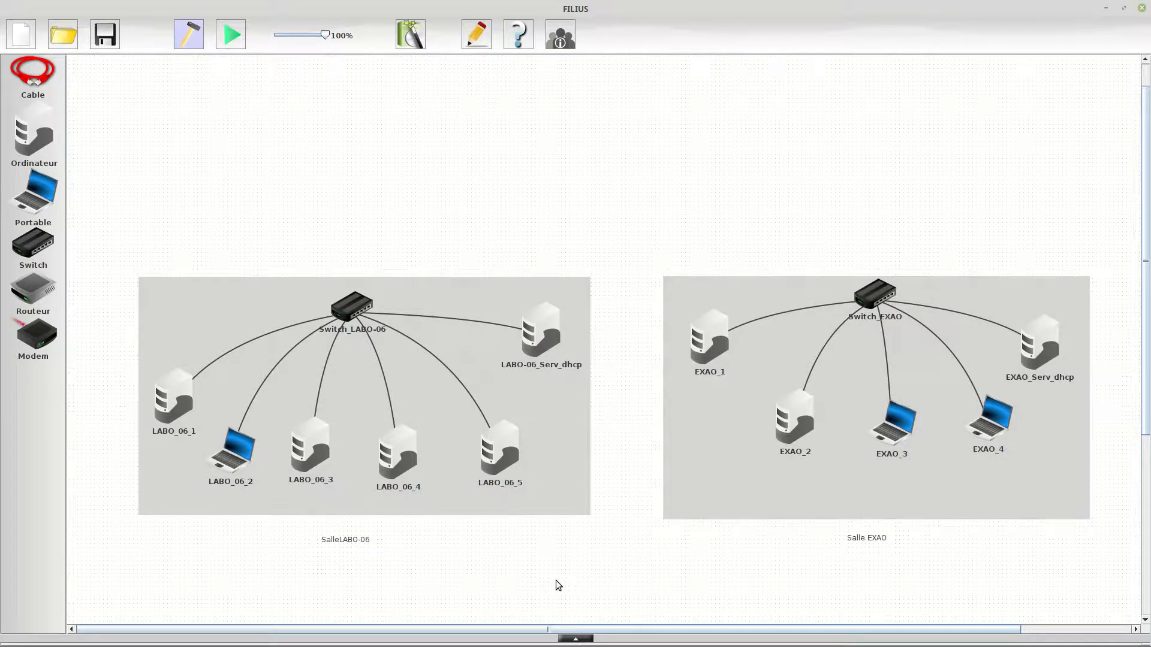
pyautogui.click(177, 409)
pyautogui.doubleClick(177, 410)
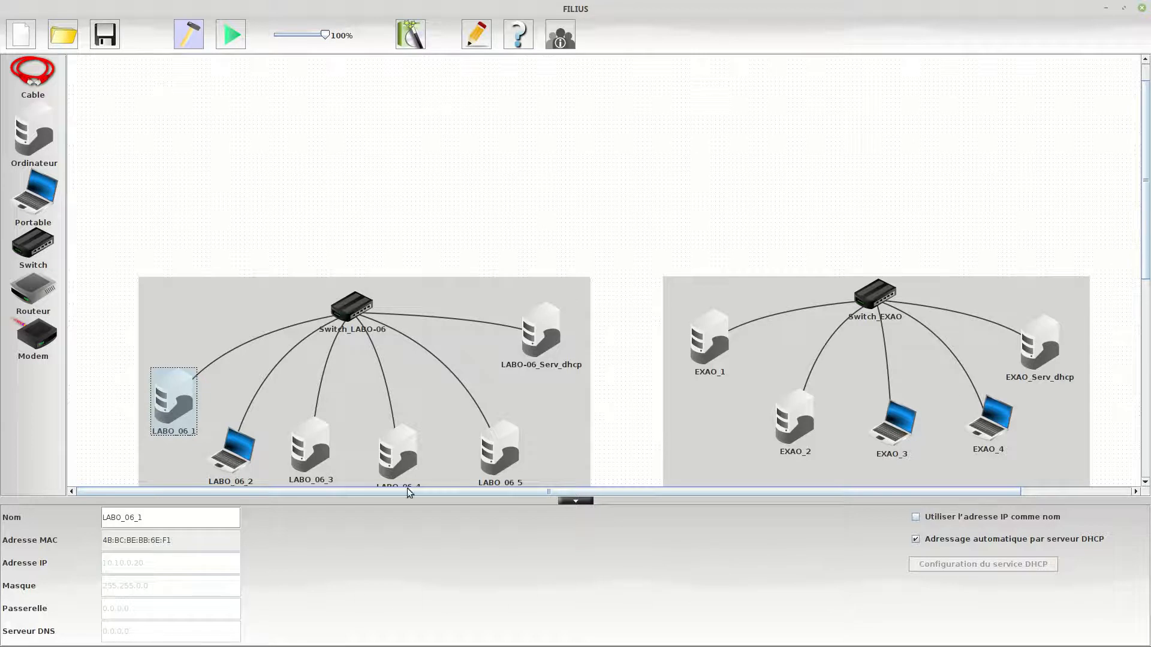
pyautogui.click(546, 342)
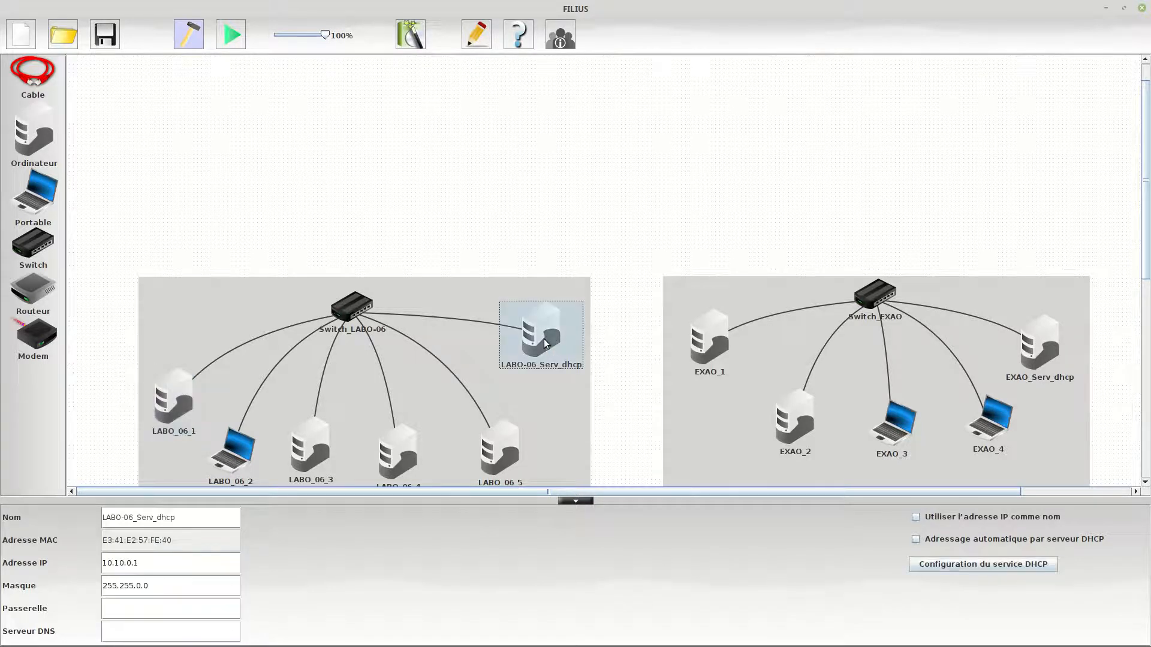
pyautogui.click(962, 564)
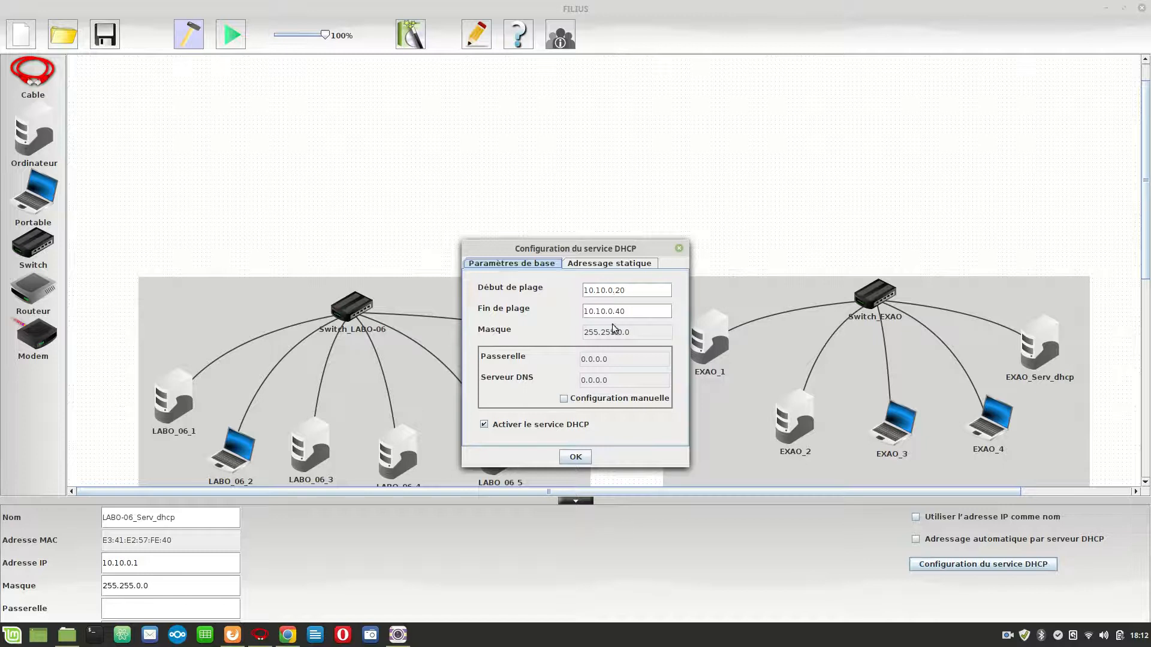
pyautogui.click(582, 459)
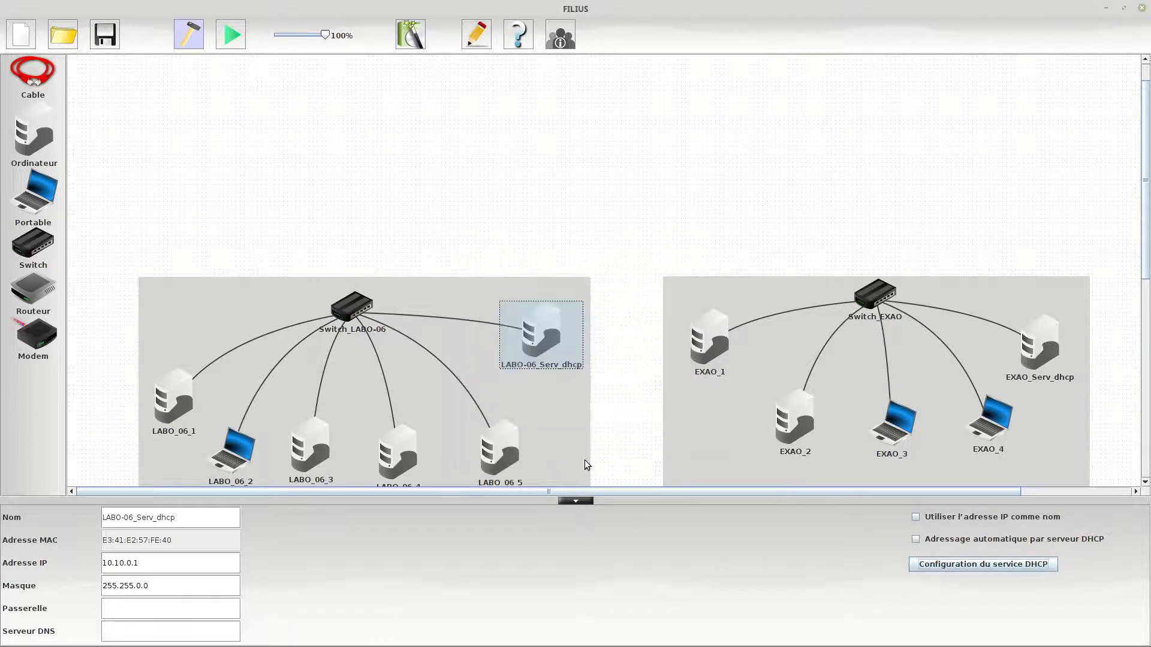
# Step: Check EXAO_1's network settings and turn off automatic DHCP addressing on EXAO_Serv_dhcp
pyautogui.click(717, 351)
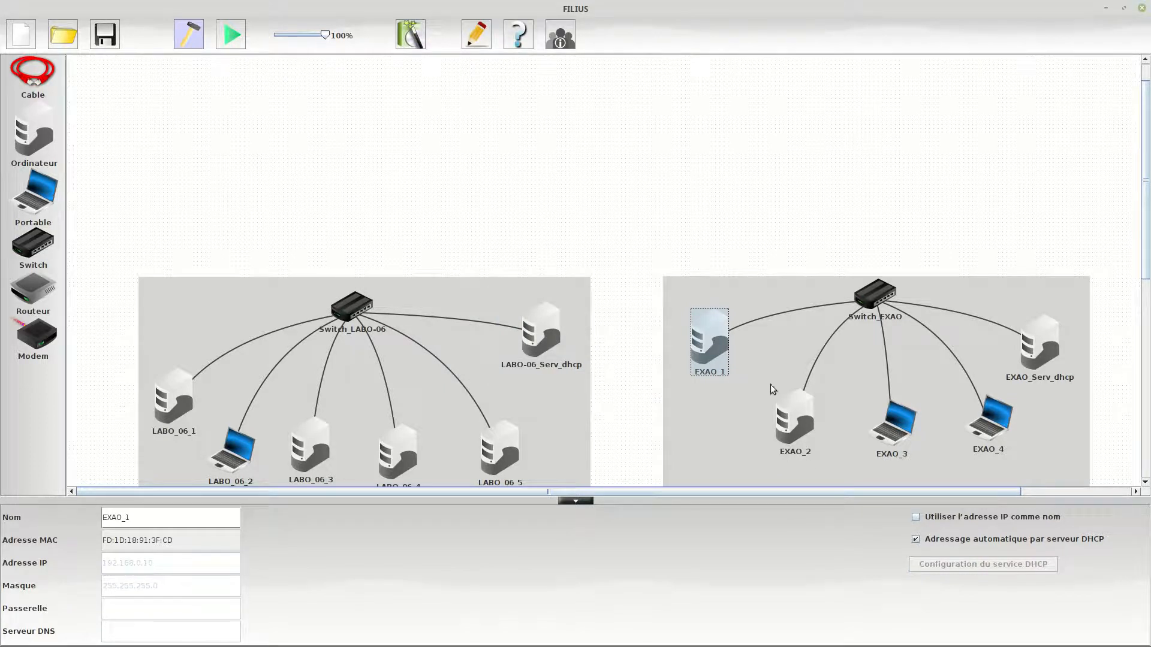
pyautogui.click(1043, 355)
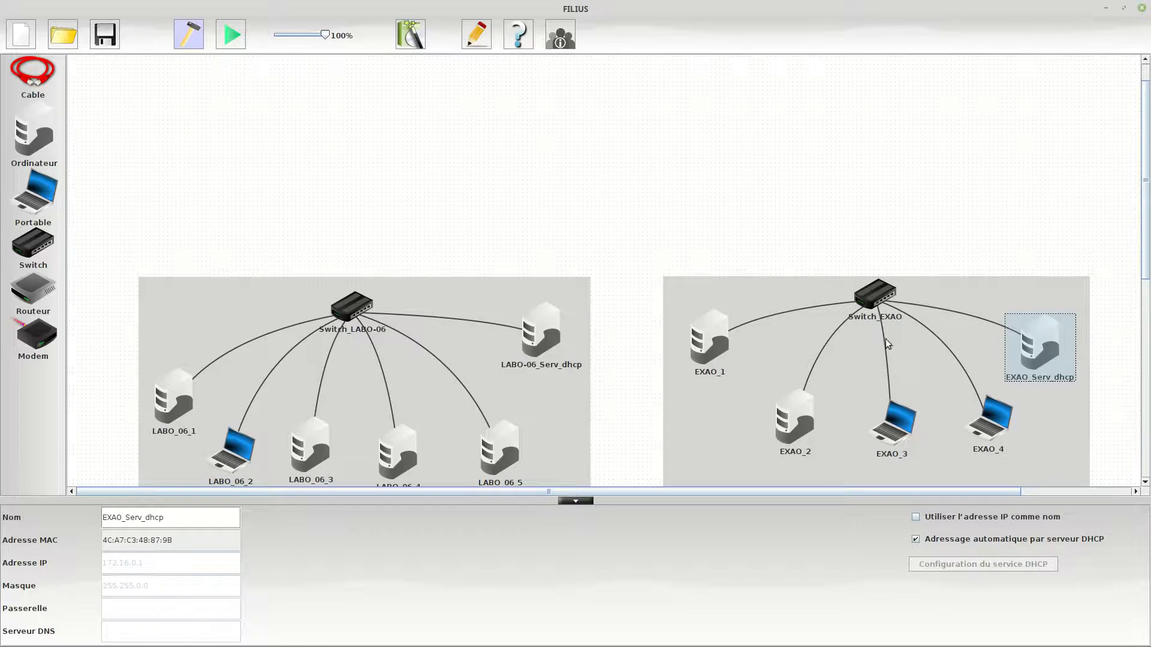
pyautogui.moveTo(968, 641)
pyautogui.click(1007, 637)
pyautogui.click(1052, 585)
pyautogui.click(915, 540)
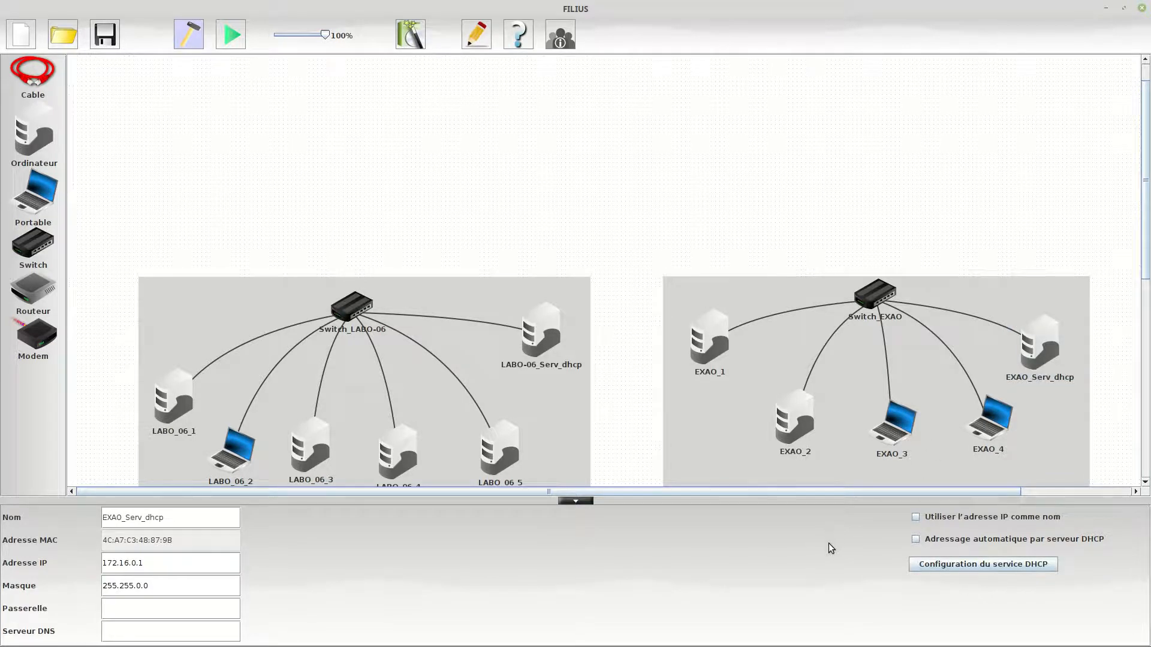
# Step: Activate the DHCP service on EXAO_Serv_dhcp in its DHCP configuration
pyautogui.click(980, 566)
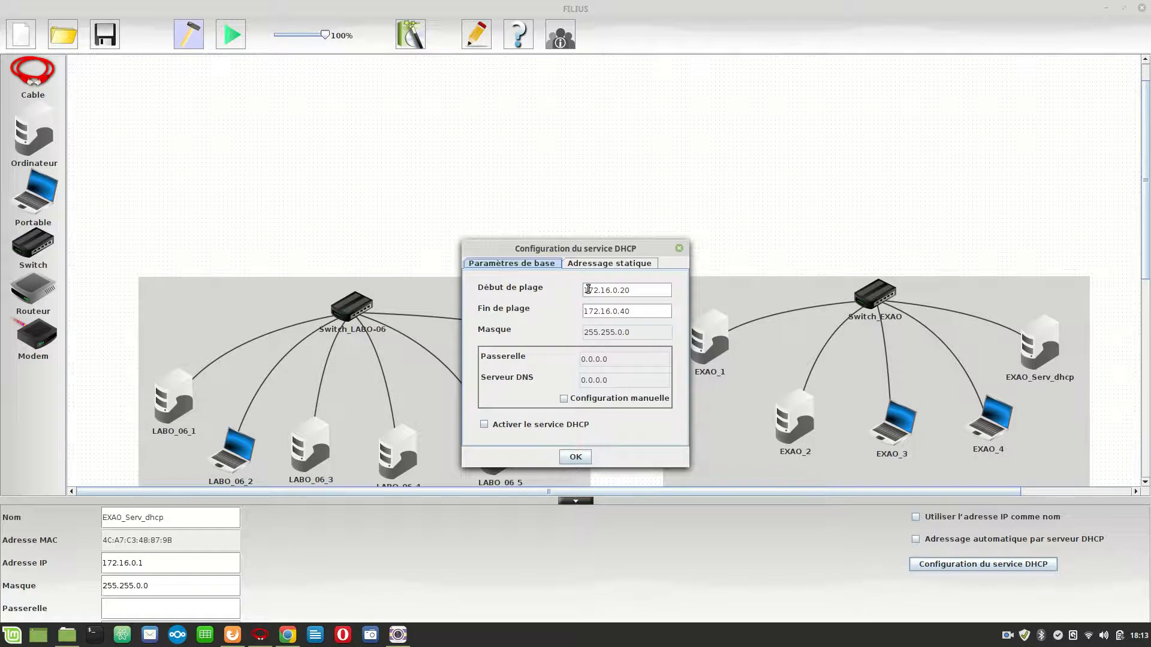
pyautogui.moveTo(584, 290); pyautogui.dragTo(611, 292)
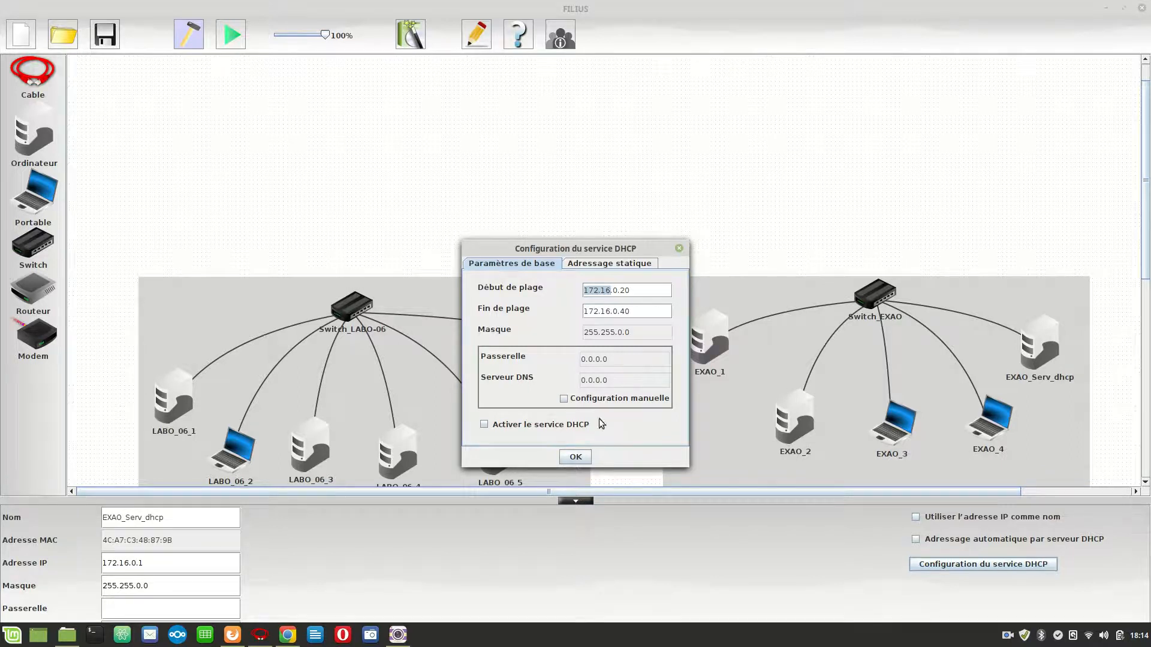
pyautogui.click(484, 425)
pyautogui.click(575, 458)
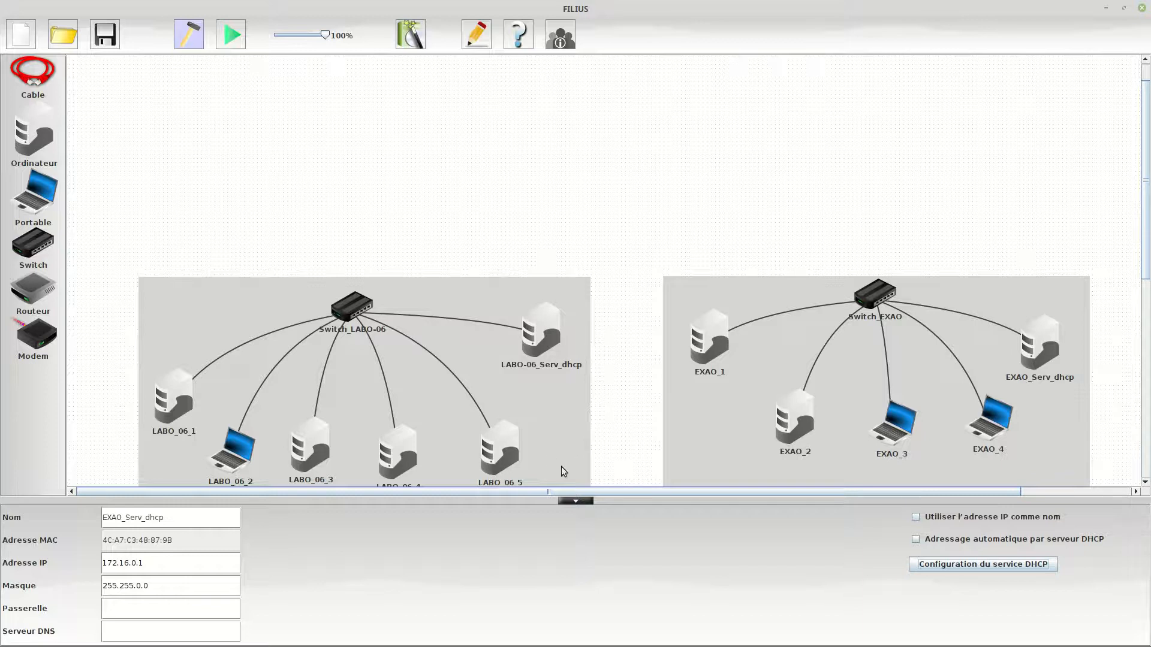
# Step: Connect Switch_LABO-06 to Switch_EXAO with a cable
pyautogui.click(33, 72)
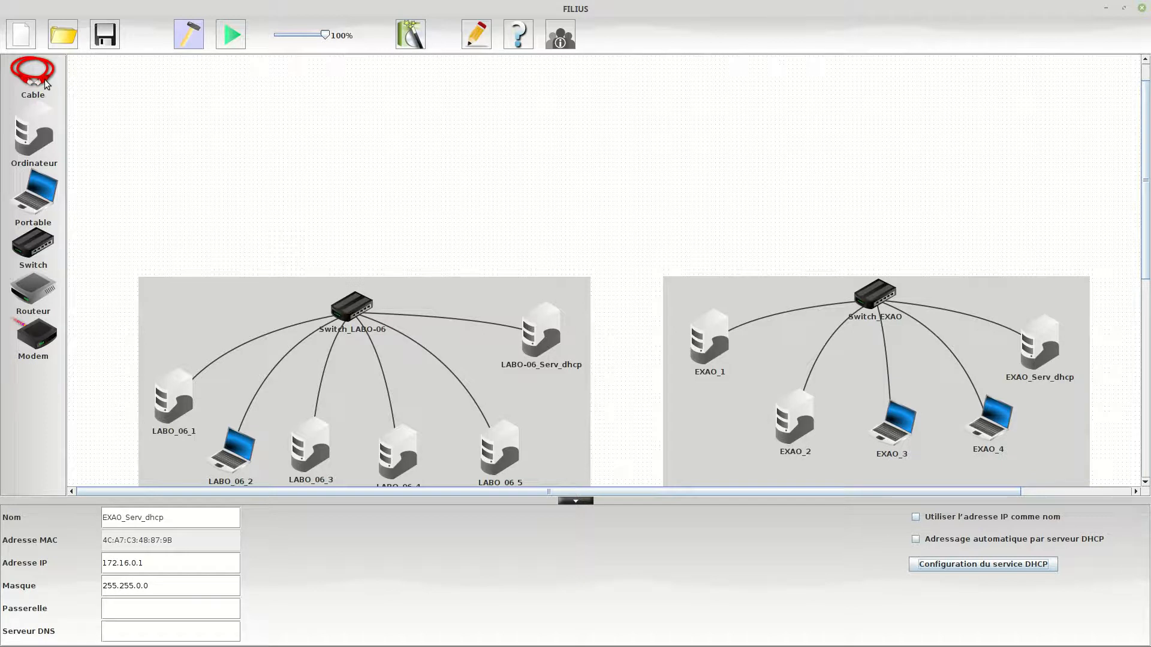
pyautogui.click(352, 305)
pyautogui.click(873, 294)
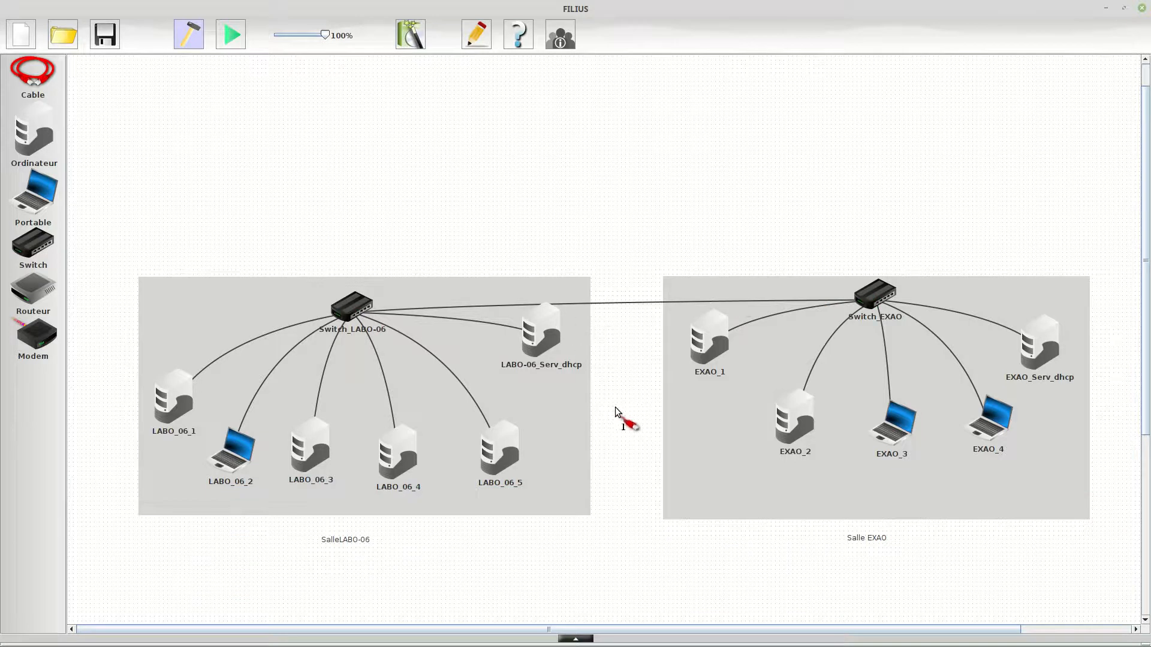
pyautogui.click(592, 386)
# Step: Start the simulation and install the Ligne de commande software on EXAO_1
pyautogui.doubleClick(718, 350)
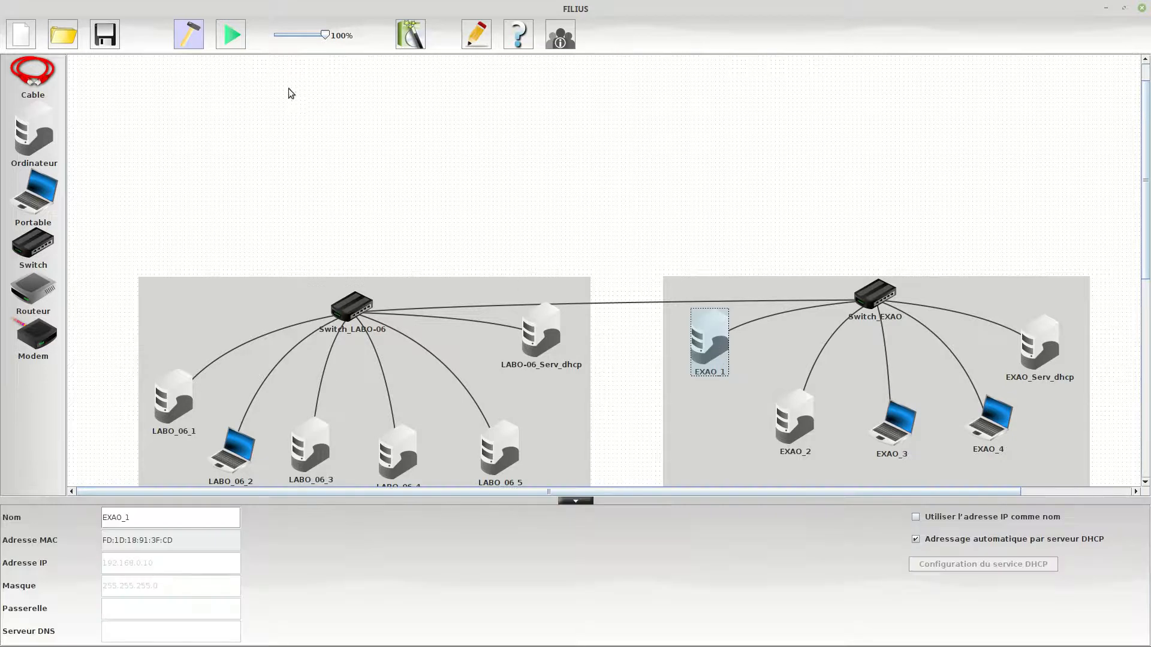
pyautogui.click(224, 33)
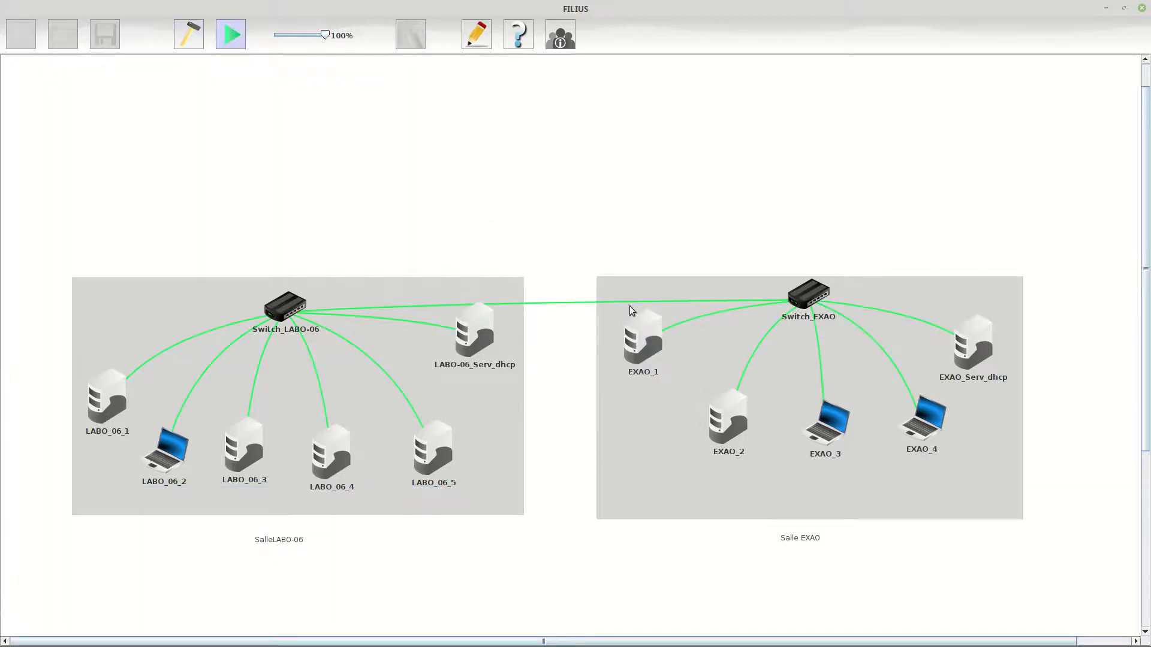
pyautogui.click(646, 351)
pyautogui.click(42, 52)
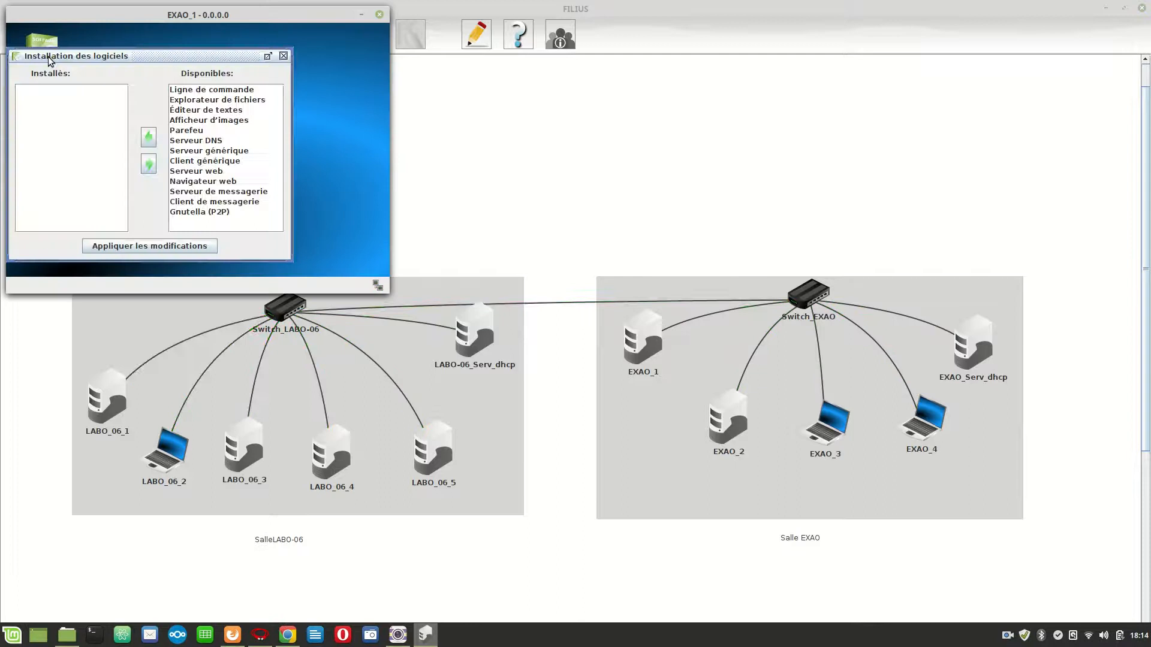
pyautogui.click(209, 90)
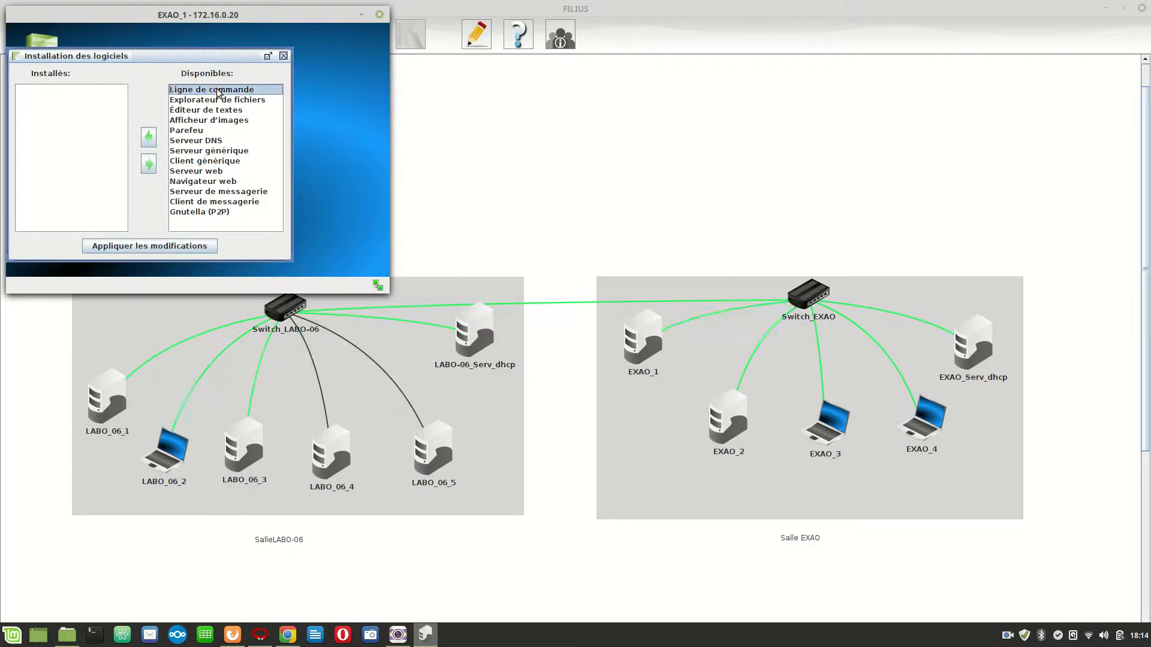
pyautogui.click(149, 138)
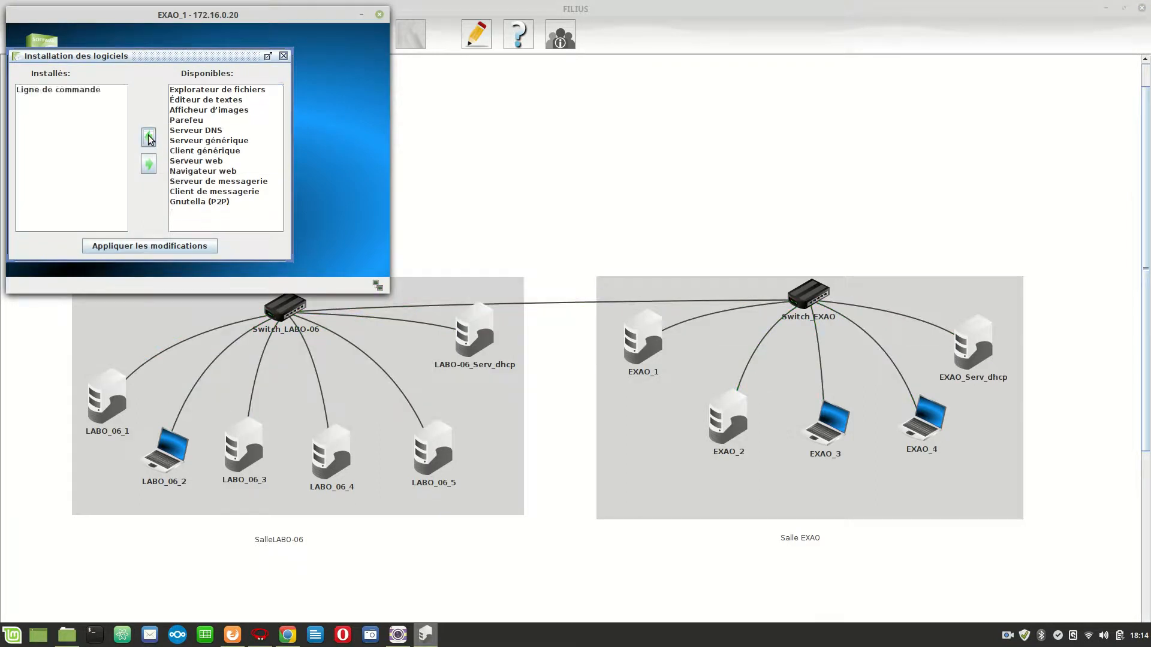
pyautogui.click(167, 246)
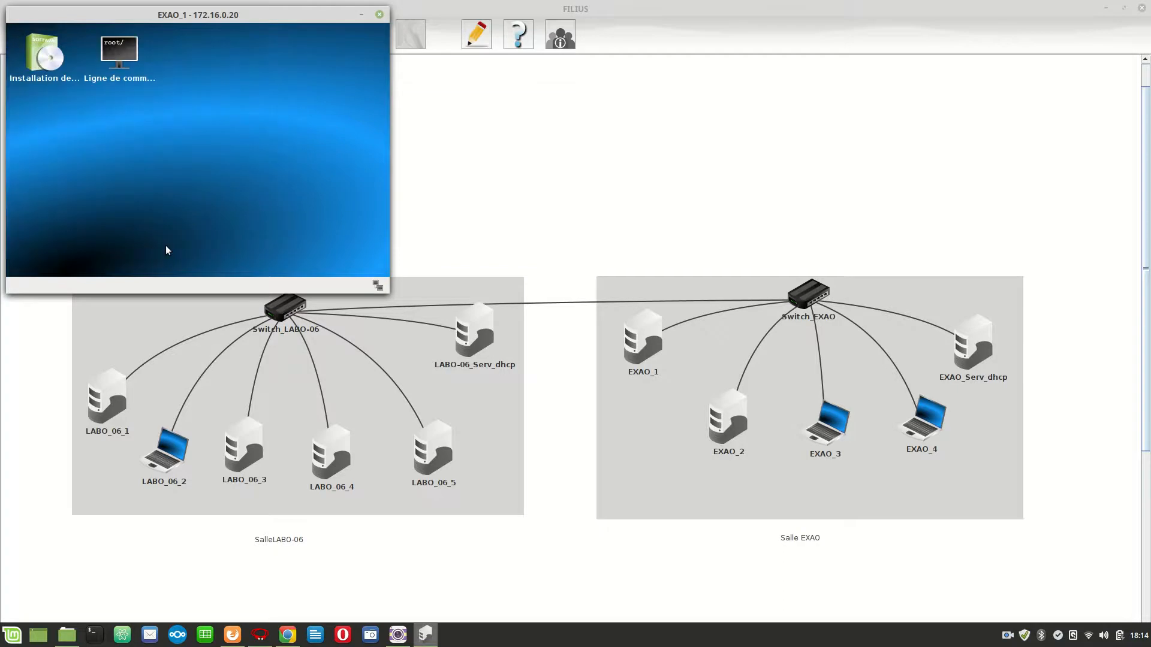
pyautogui.click(380, 14)
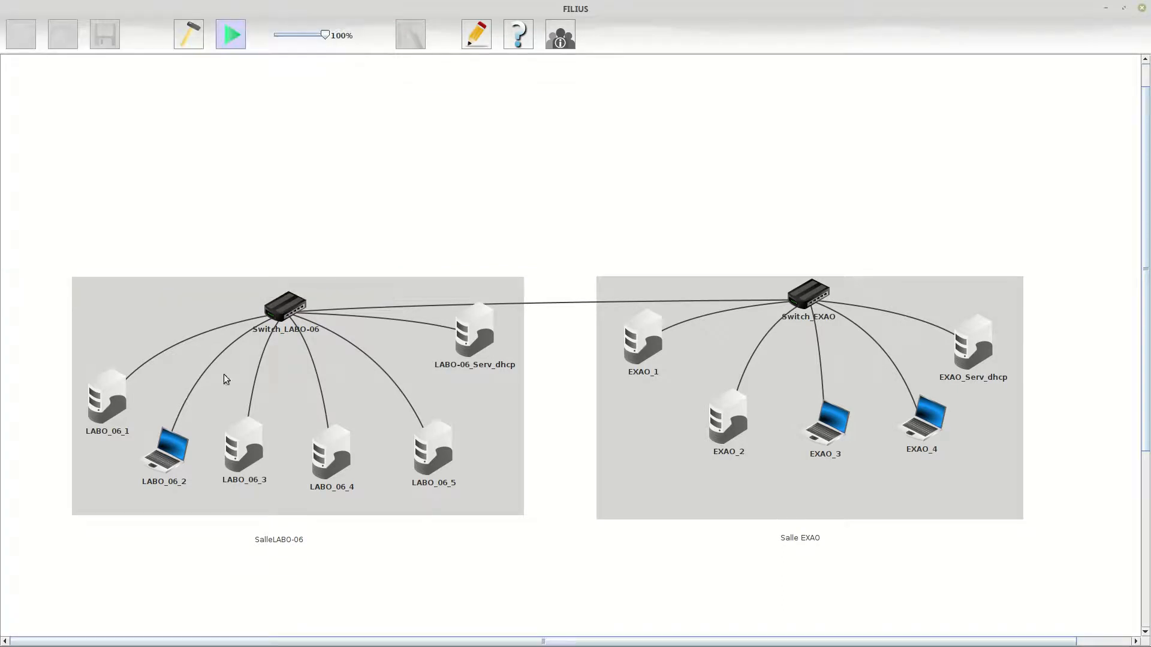
# Step: Look up EXAO_1's IP settings by running ipconfig in its command line
pyautogui.moveTo(645, 360)
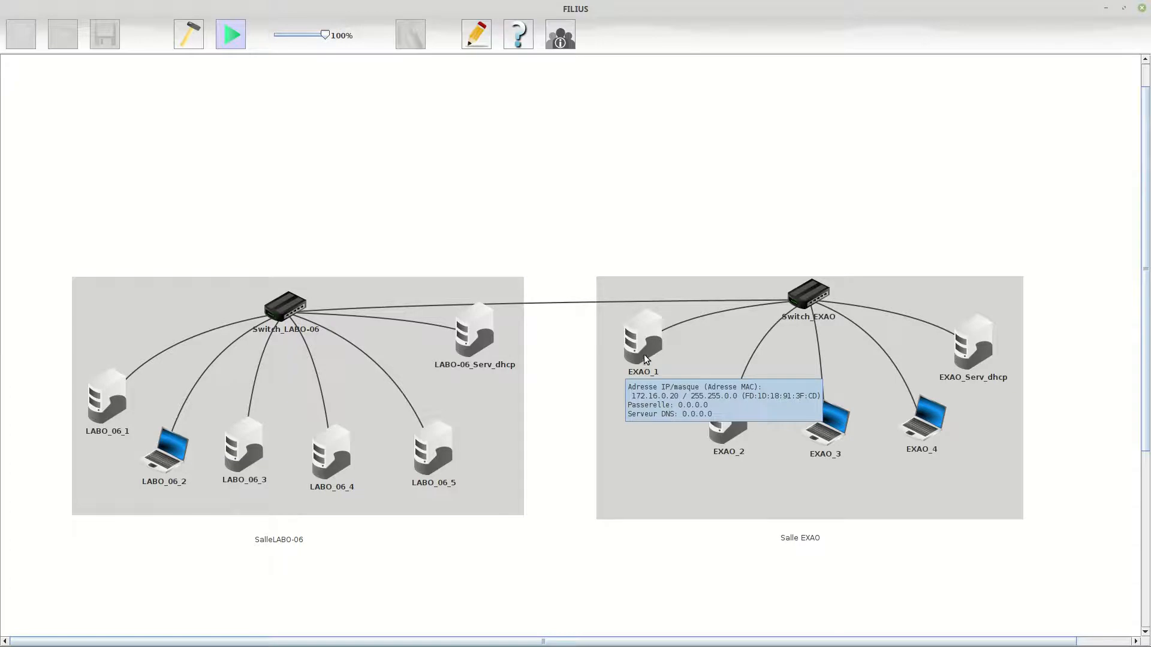
pyautogui.doubleClick(644, 357)
pyautogui.doubleClick(110, 46)
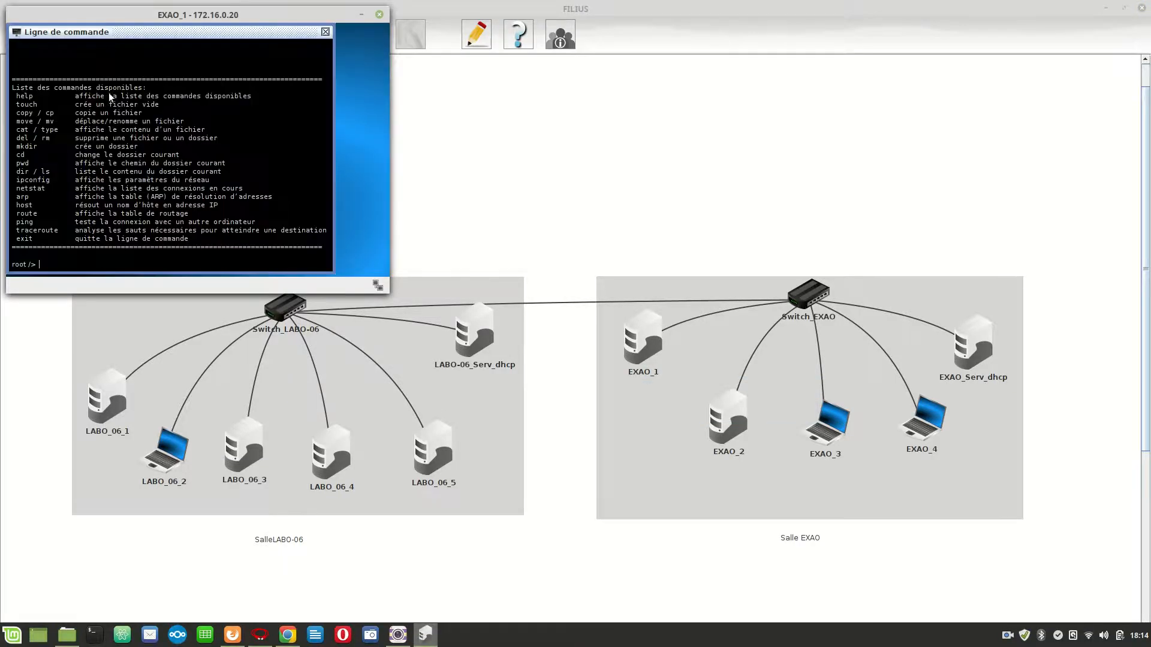
pyautogui.write('ipconfig')
pyautogui.press('Return')
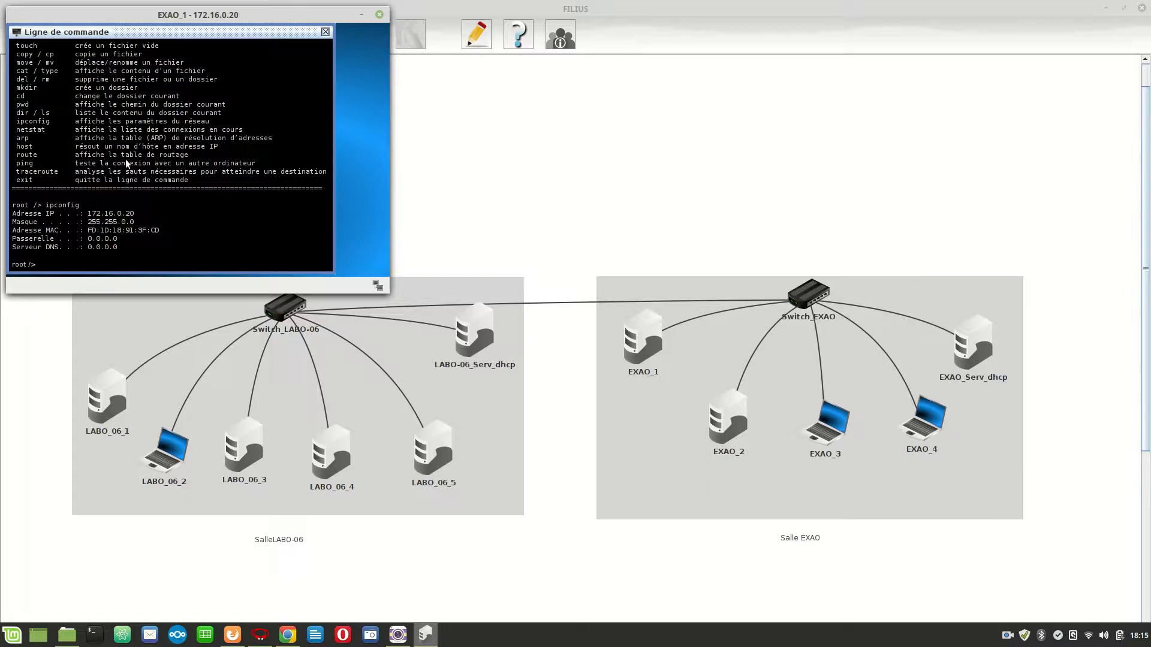
pyautogui.click(379, 14)
# Step: Test the connection between the two rooms by running ping 172.16.0.20 from LABO_06_1's command line
pyautogui.click(118, 401)
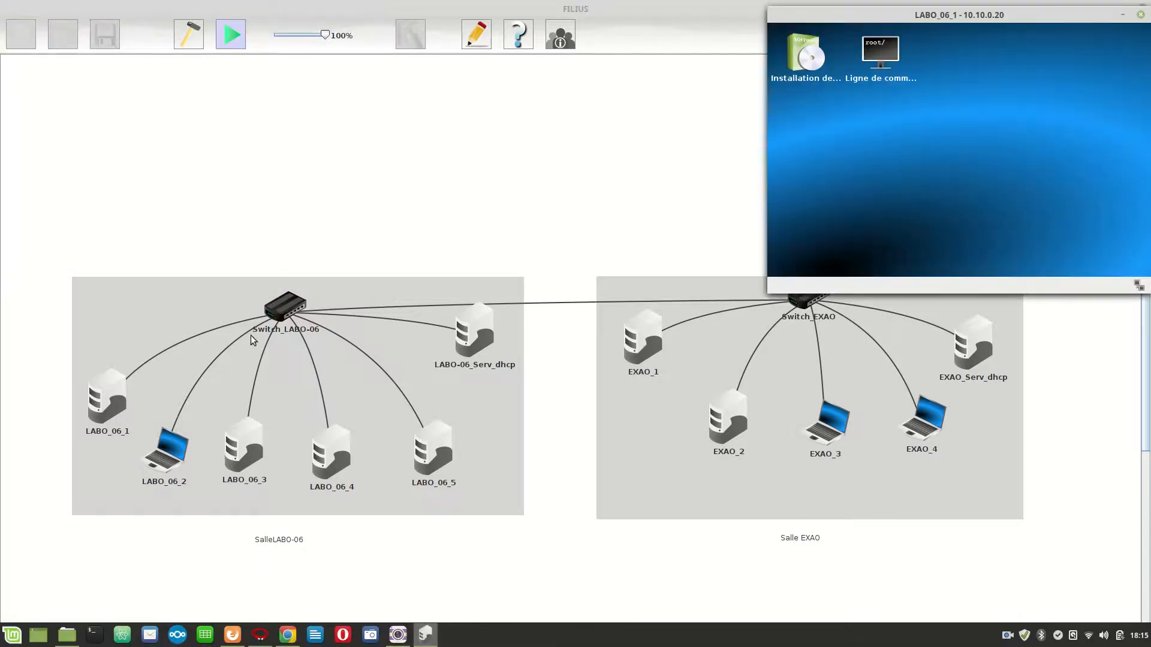
pyautogui.click(882, 60)
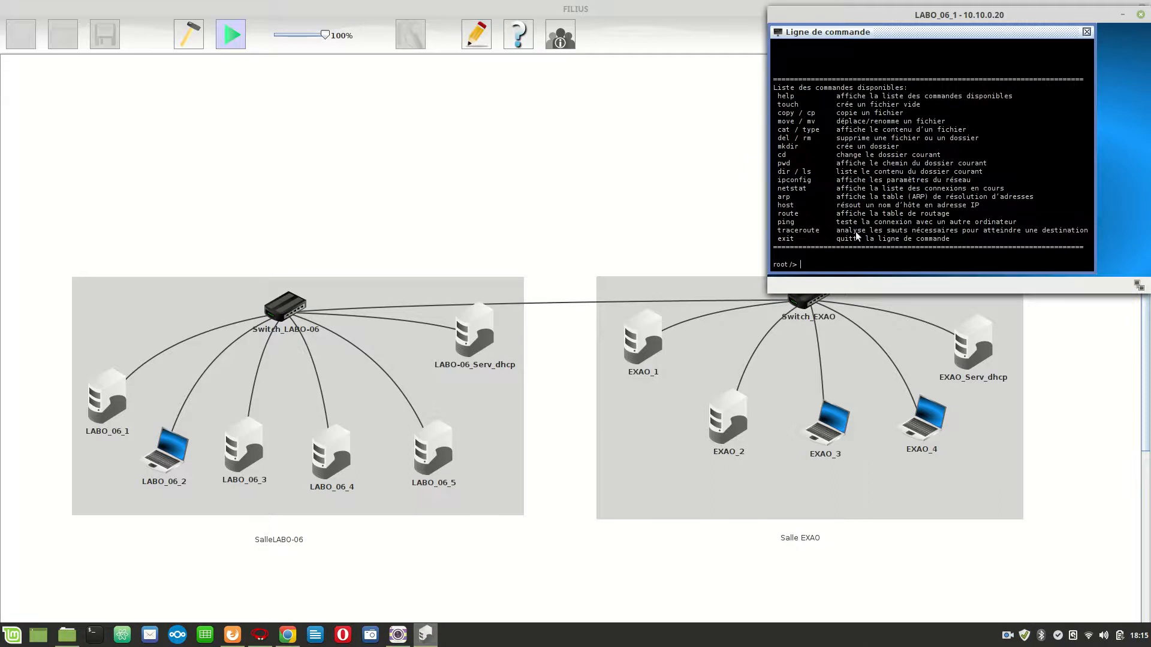
pyautogui.write('ping')
pyautogui.write('172.16.0.20')
pyautogui.press('Return')
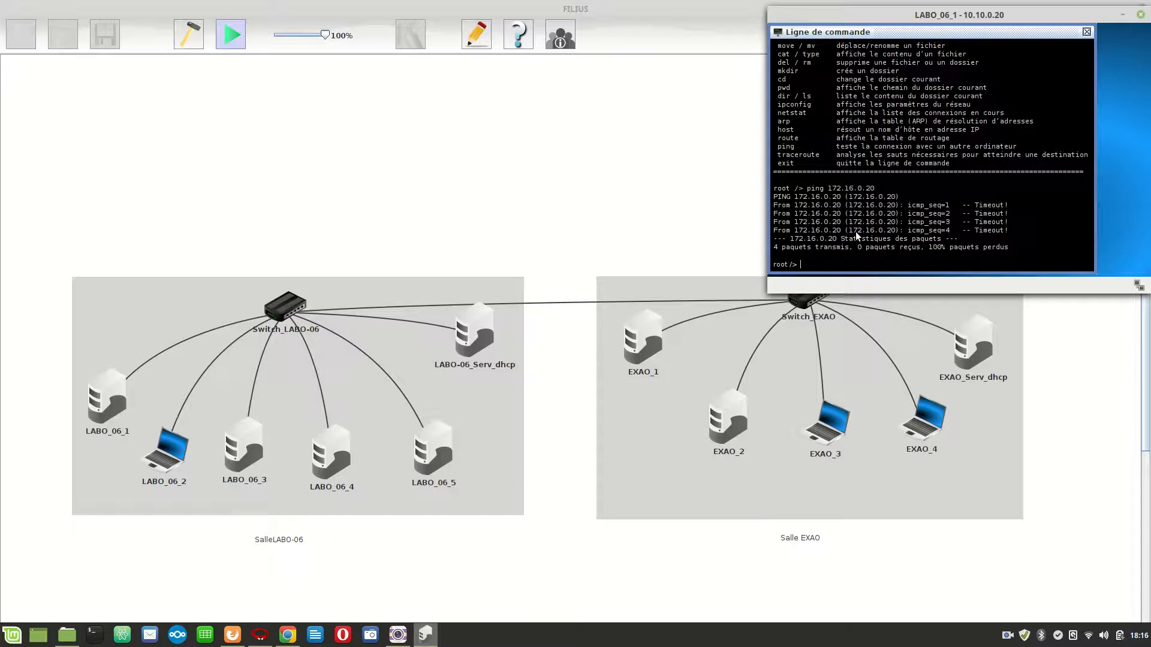
pyautogui.click(1007, 635)
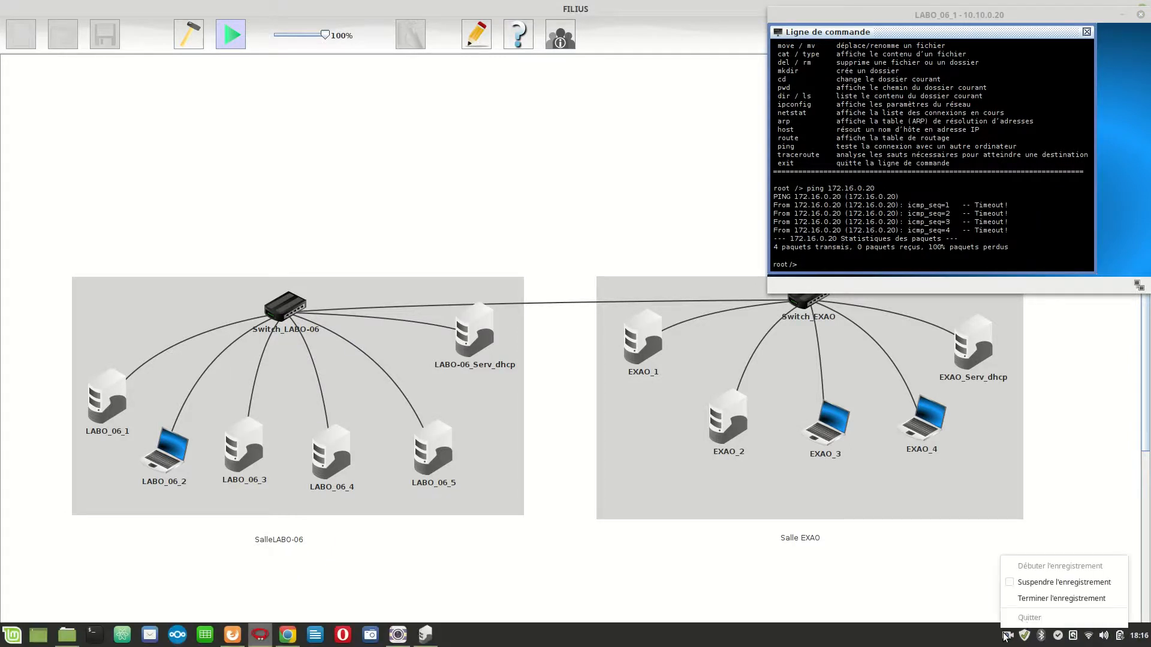
pyautogui.click(1049, 596)
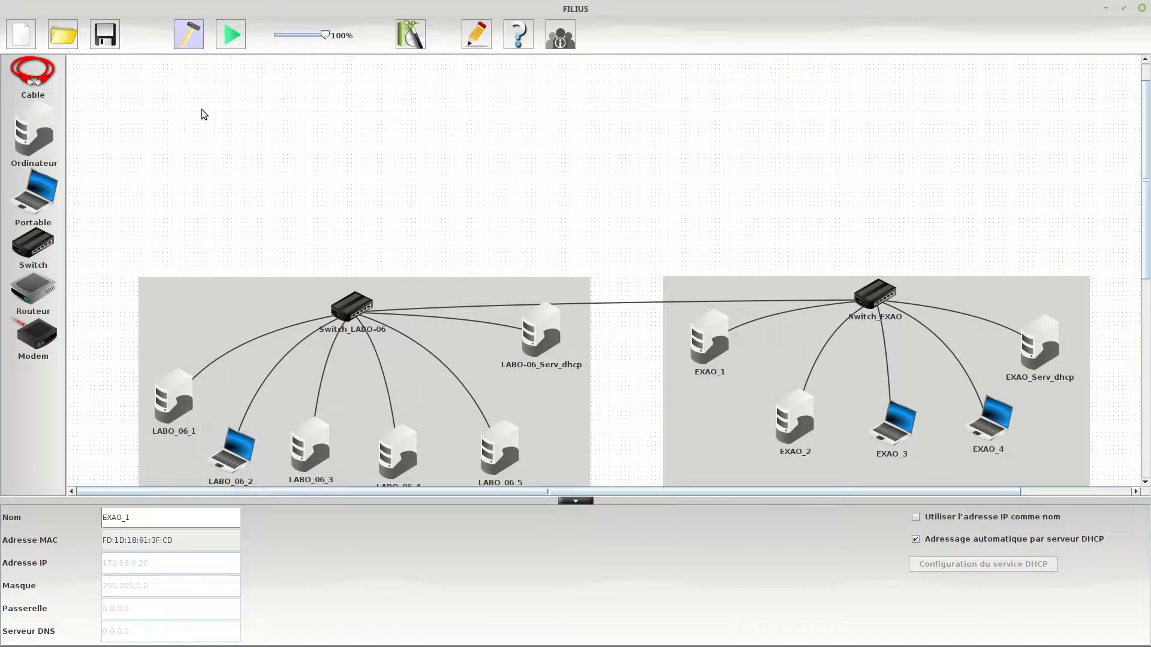
pyautogui.click(28, 85)
pyautogui.rightClick(362, 303)
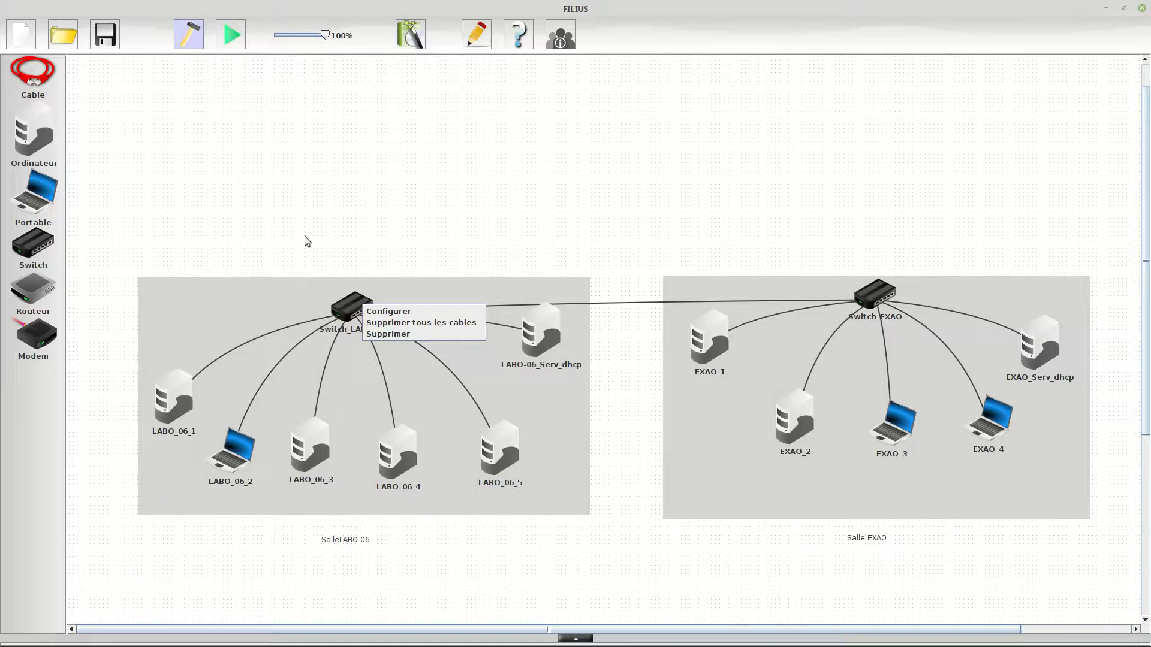
pyautogui.click(160, 142)
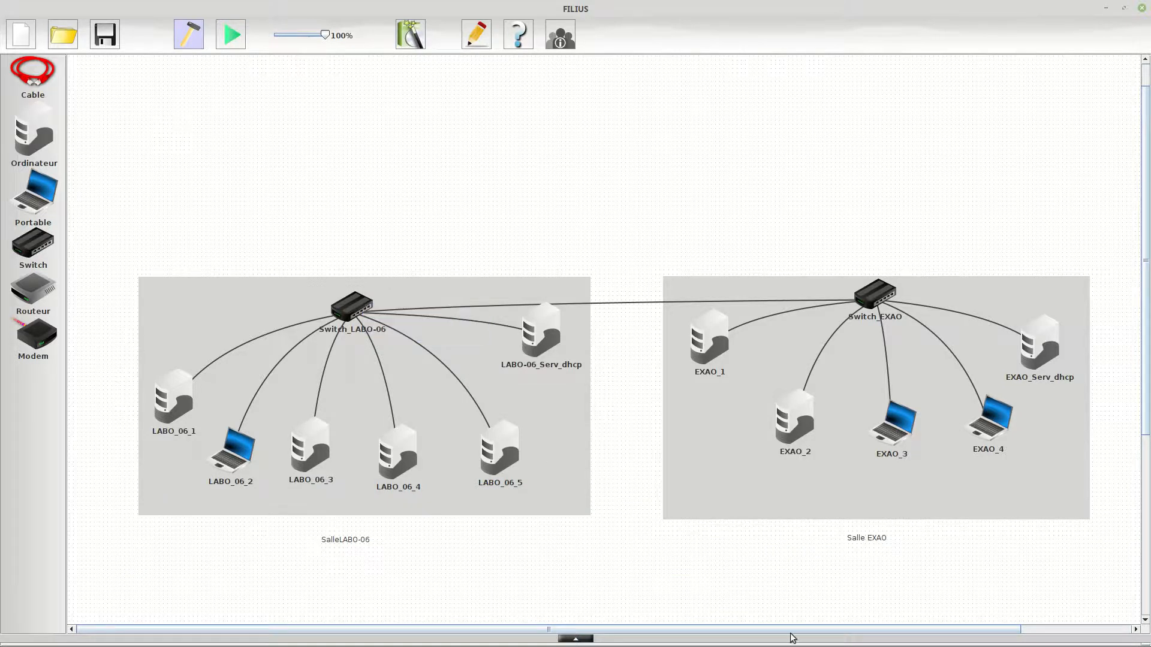
pyautogui.click(1007, 637)
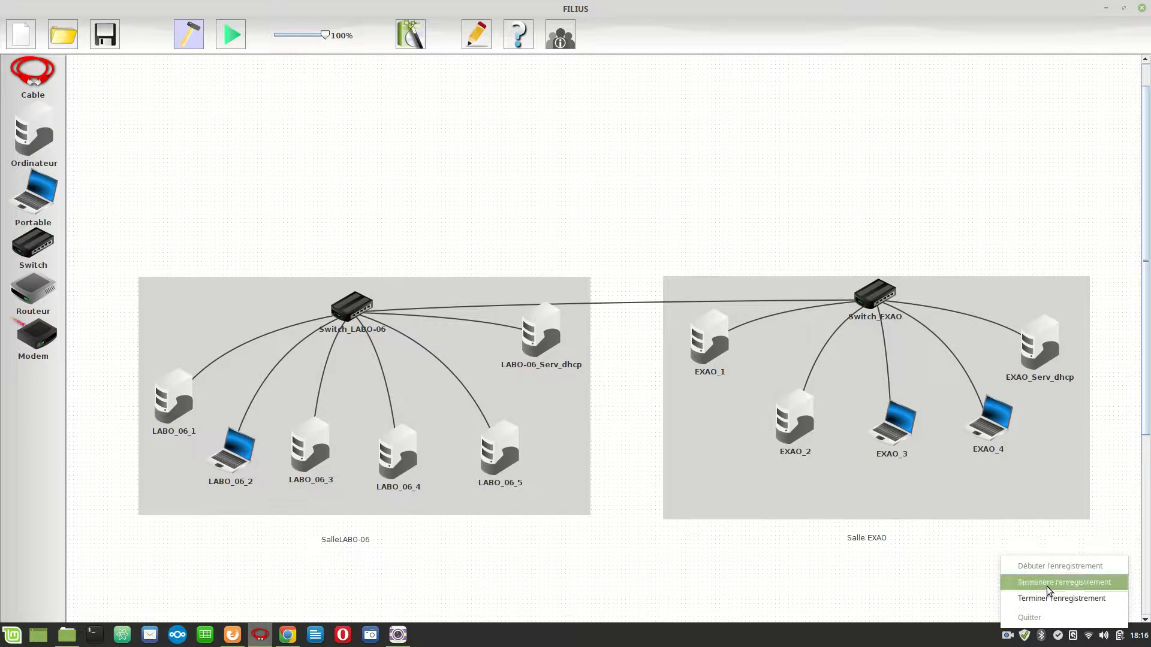
pyautogui.click(1046, 584)
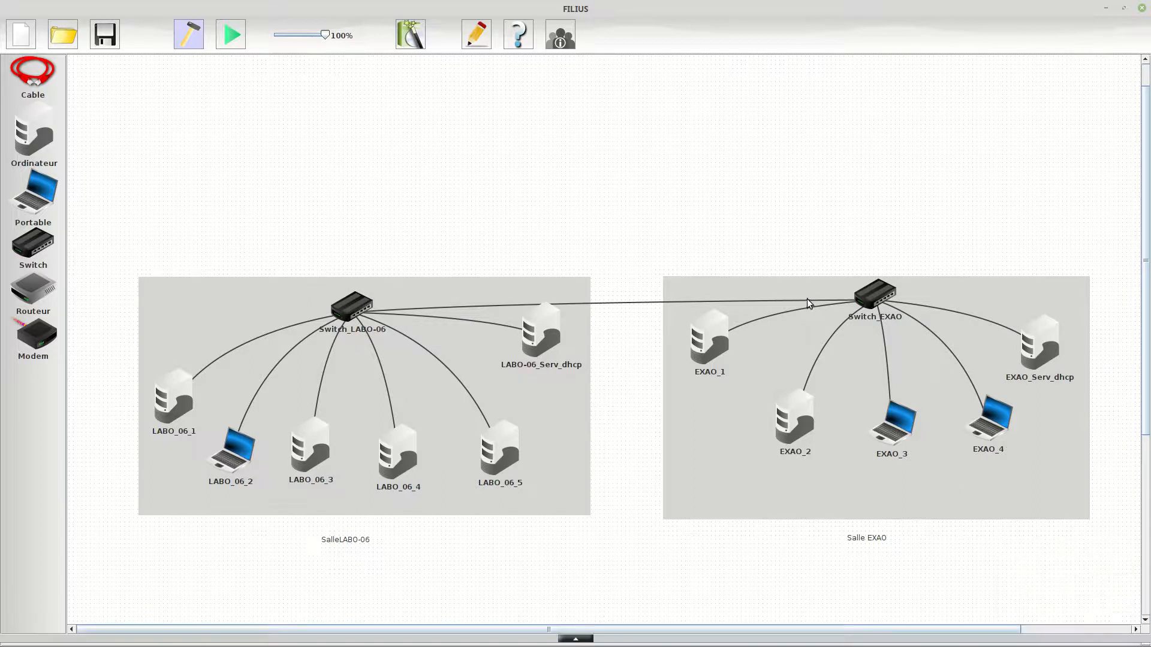
# Step: Try to delete the cable between the two switches near Switch_EXAO, and cable EXAO_2 to Switch_EXAO
pyautogui.click(37, 75)
pyautogui.rightClick(823, 300)
pyautogui.click(831, 305)
pyautogui.click(36, 72)
pyautogui.click(799, 425)
pyautogui.click(869, 307)
pyautogui.click(1008, 636)
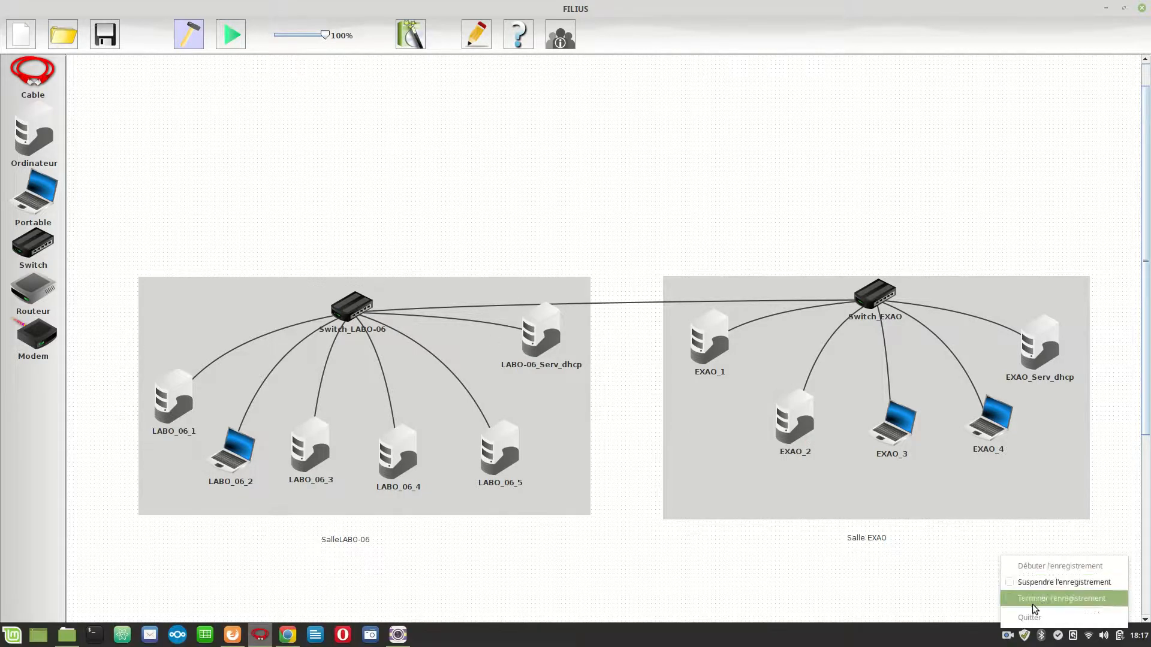
pyautogui.click(1045, 587)
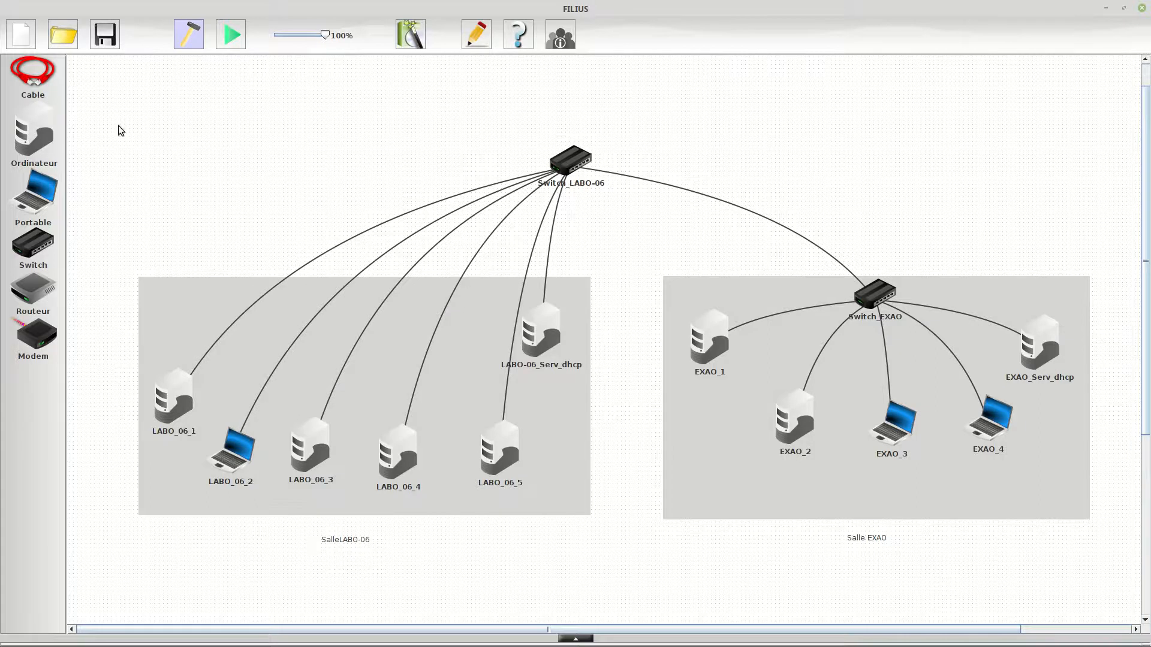
# Step: Delete the cable between the two switches and move Switch_LABO-06 inside the LABO-06 room area
pyautogui.click(42, 60)
pyautogui.rightClick(713, 198)
pyautogui.click(722, 204)
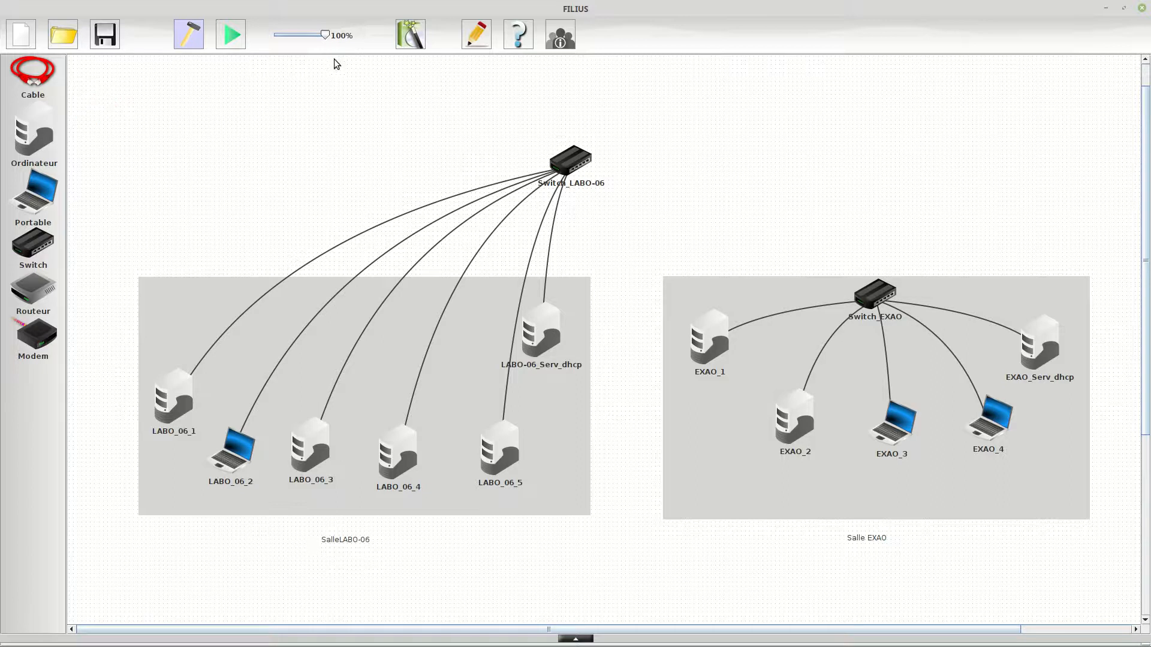
pyautogui.click(580, 163)
pyautogui.moveTo(542, 156); pyautogui.dragTo(352, 319)
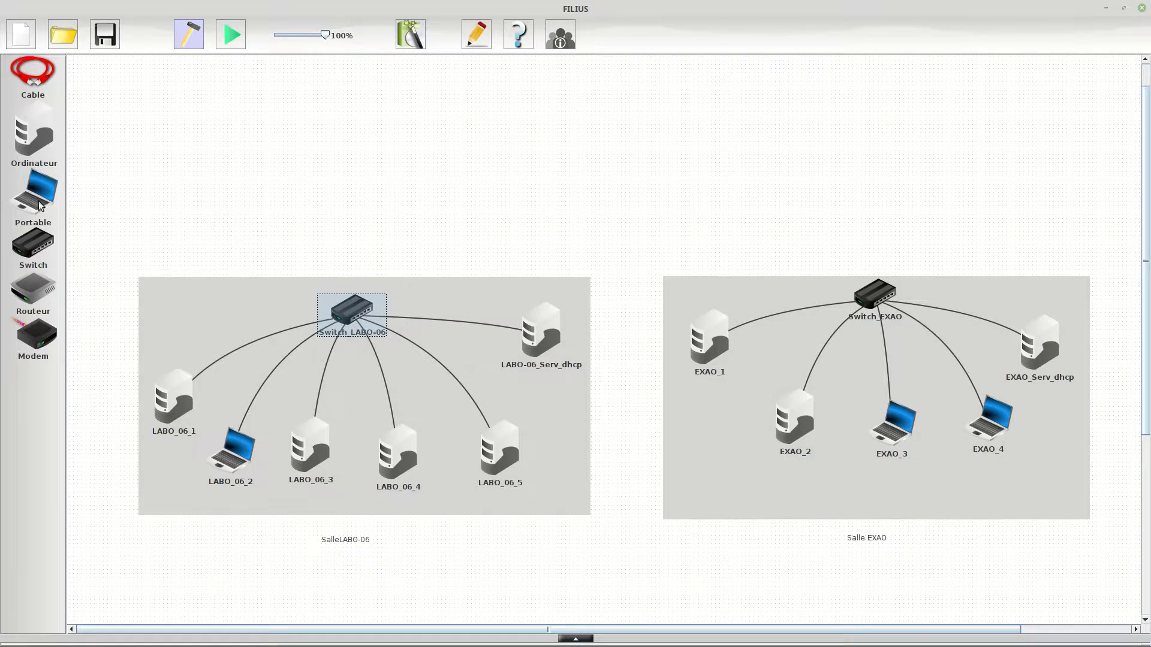
# Step: Add a router with 2 interfaces between and above the two rooms and cable it to Switch_LABO-06 and Switch_EXAO
pyautogui.moveTo(33, 294); pyautogui.dragTo(604, 166)
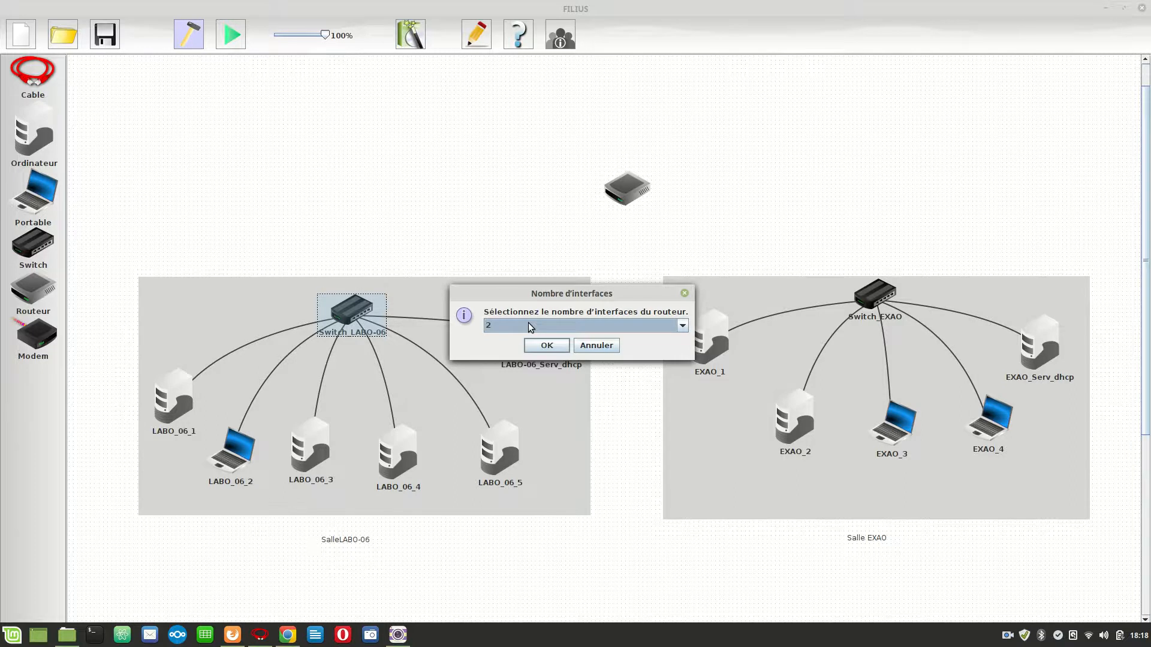
pyautogui.click(546, 346)
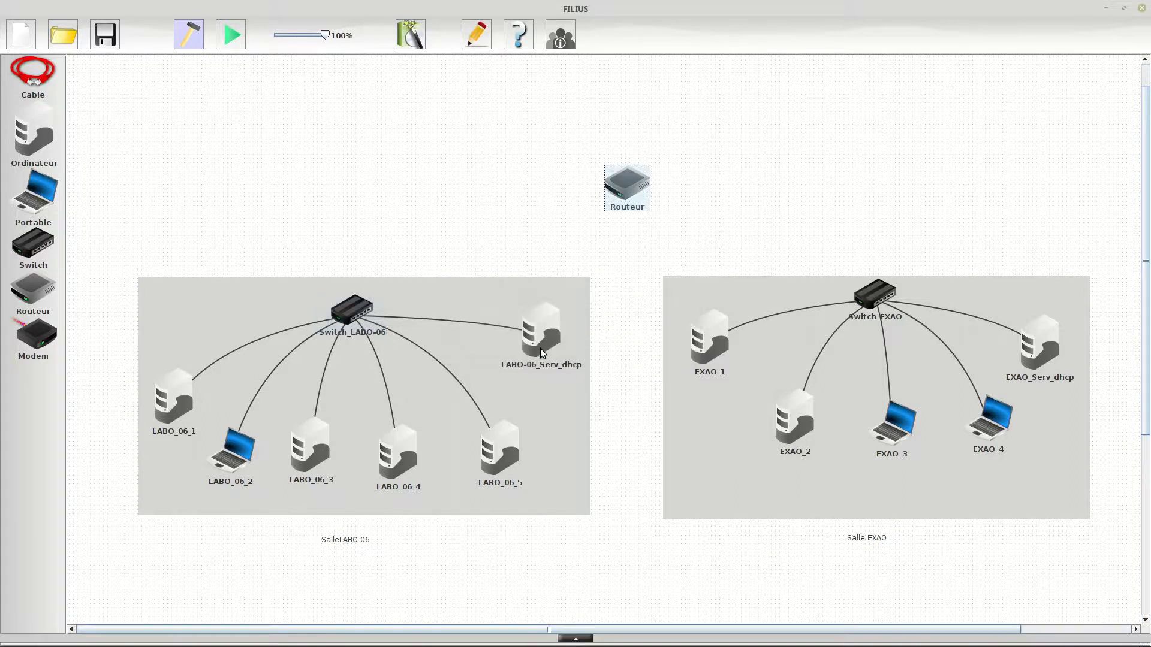
pyautogui.click(35, 83)
pyautogui.click(358, 318)
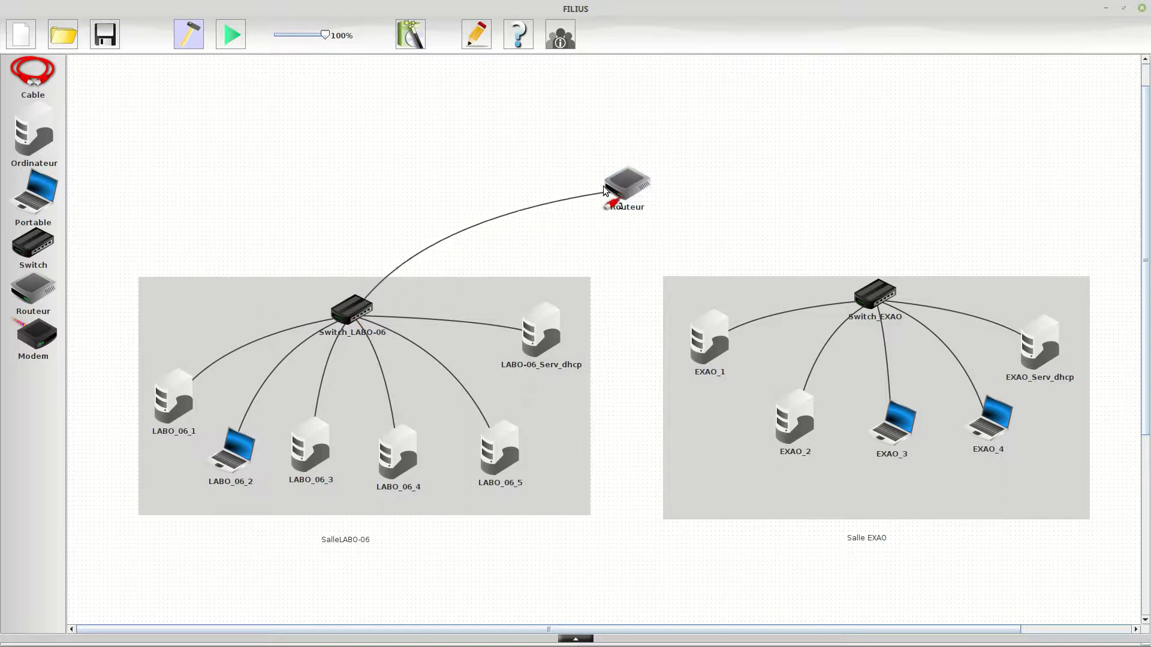
pyautogui.click(623, 189)
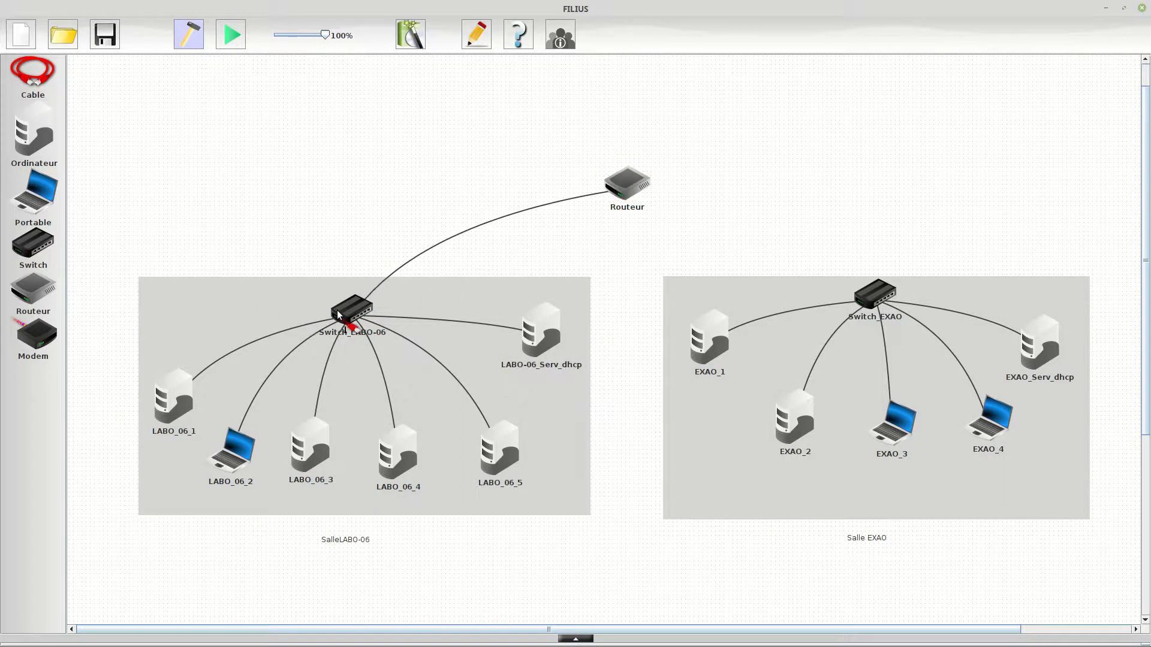
pyautogui.click(870, 297)
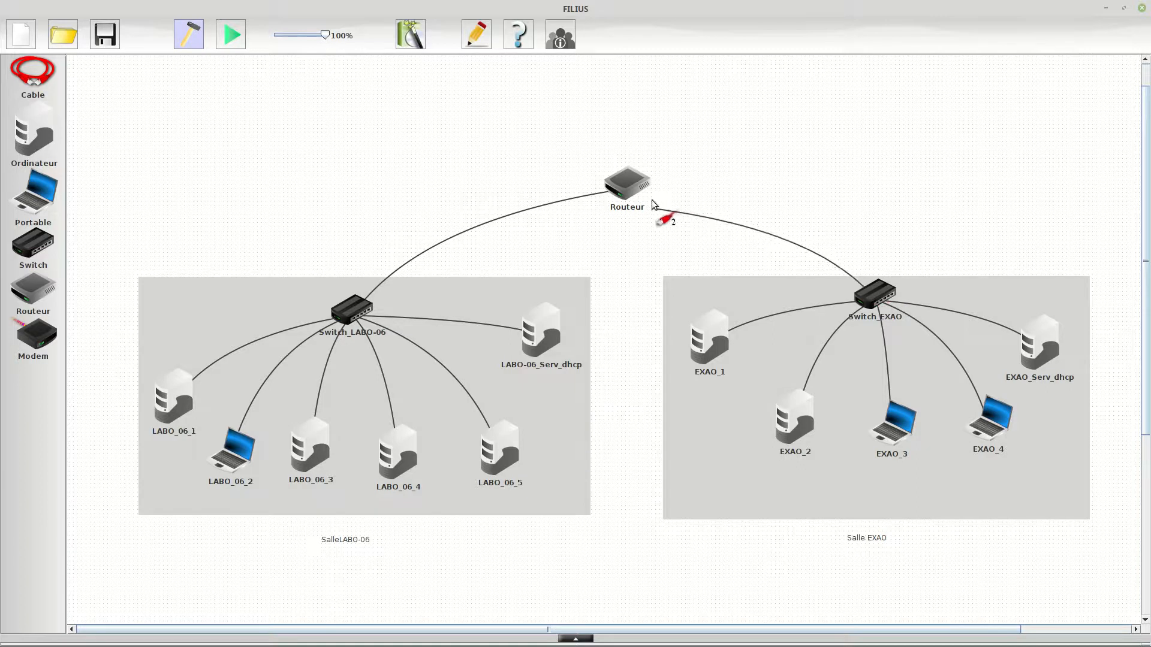
pyautogui.click(640, 191)
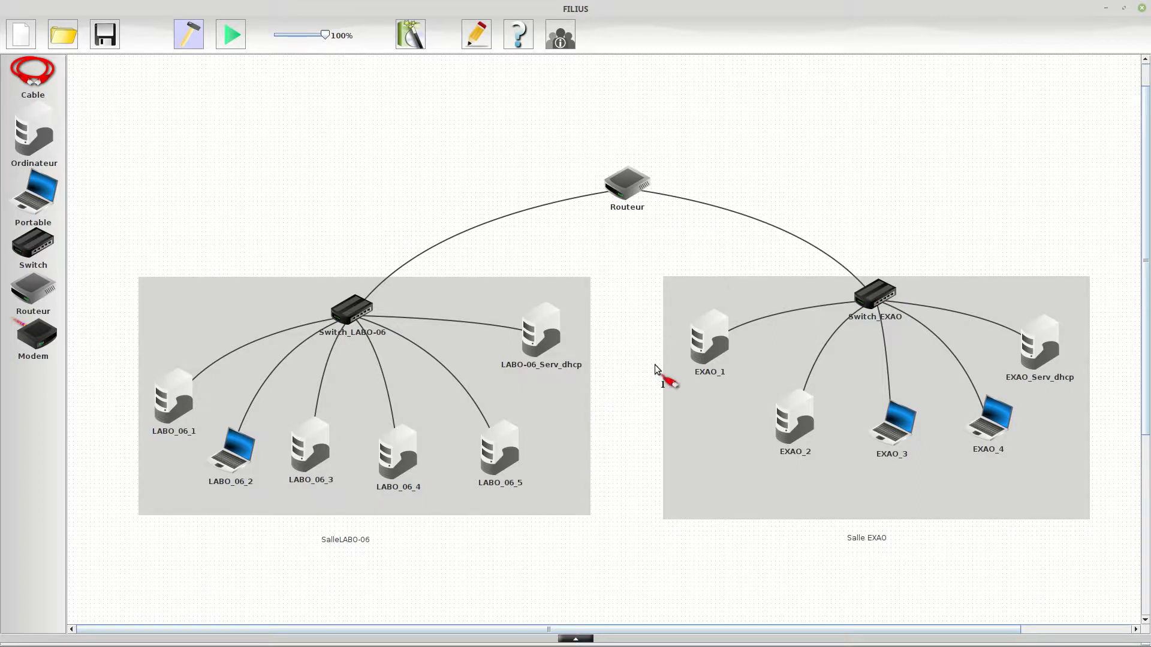
pyautogui.rightClick(514, 321)
# Step: Open the router's configuration and examine the interface connected to Switch_LABO-06
pyautogui.click(625, 195)
pyautogui.doubleClick(626, 195)
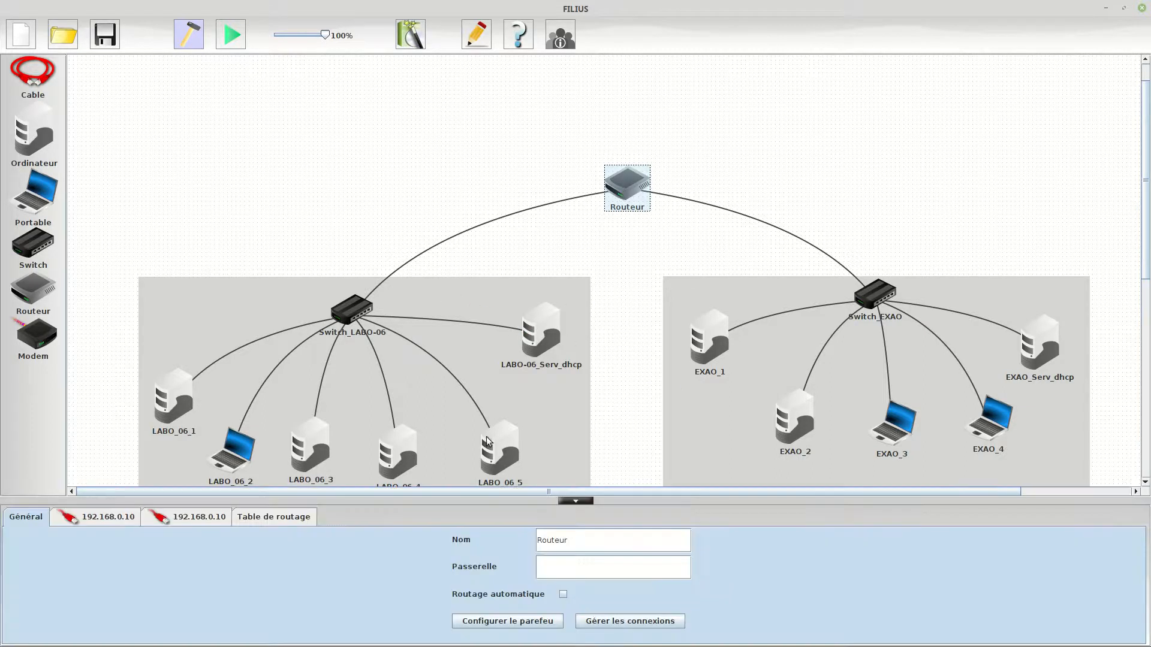
pyautogui.click(109, 518)
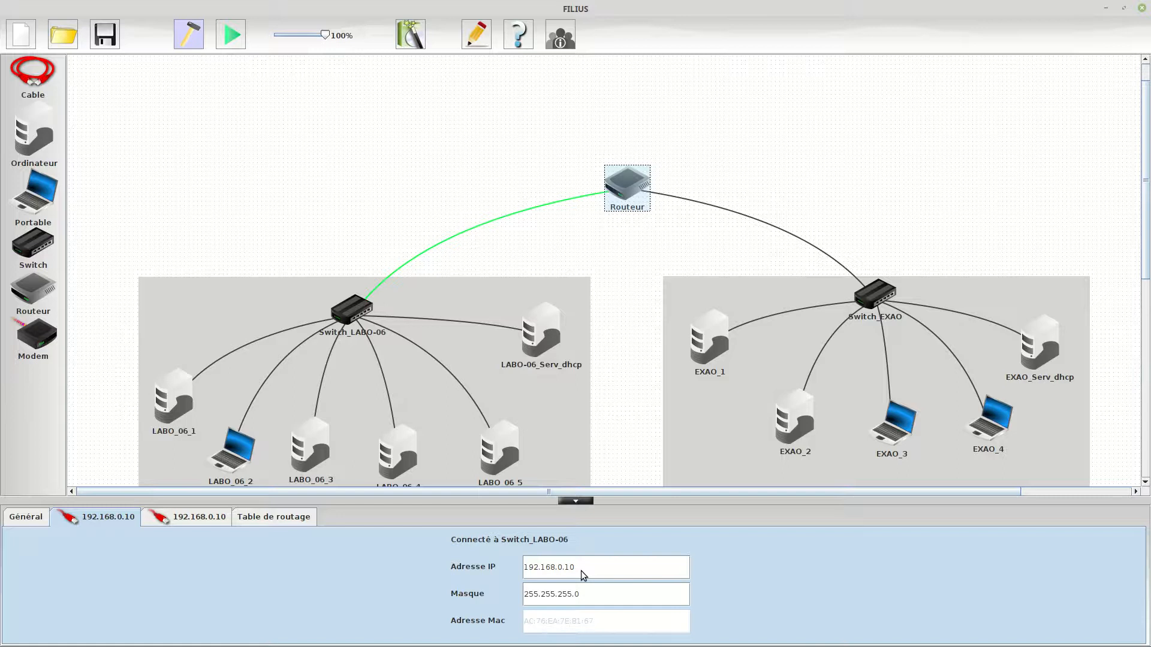
pyautogui.moveTo(736, 645)
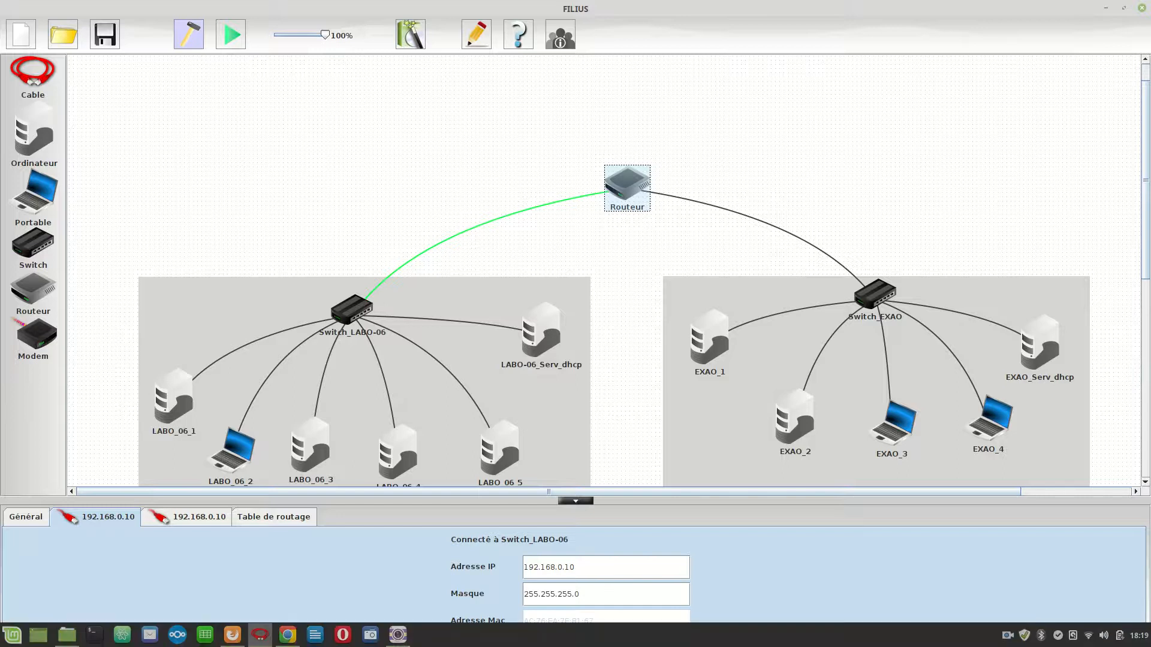
pyautogui.rightClick(1008, 636)
pyautogui.click(1055, 585)
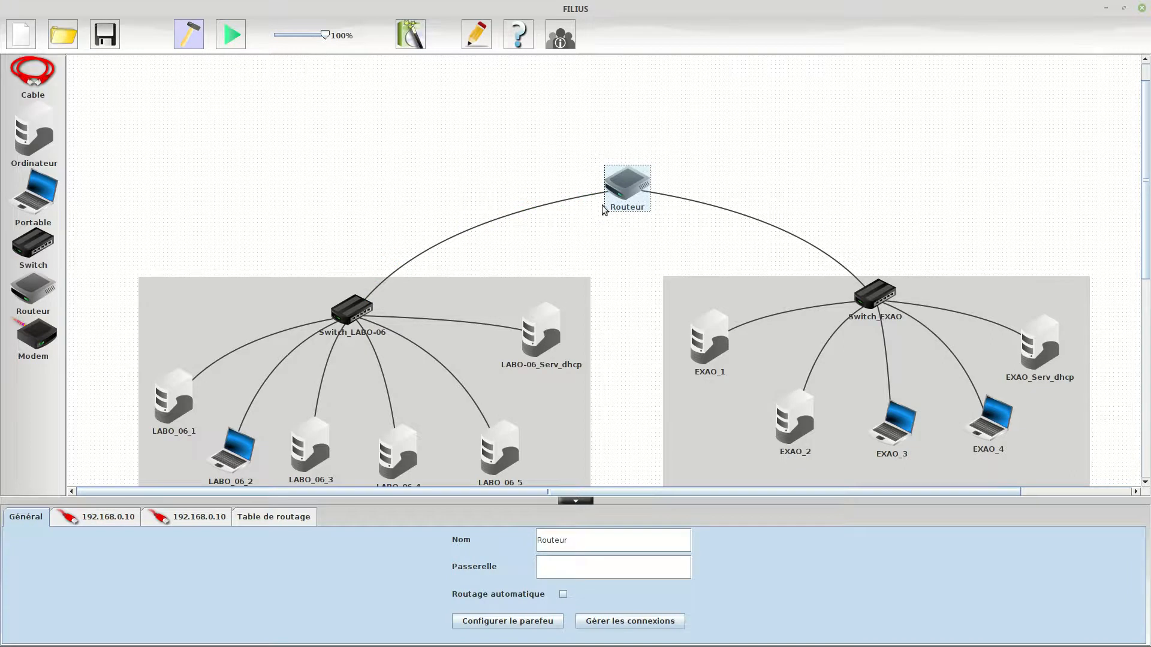
# Step: Compare the router's Switch_LABO-06 interface with the IP settings and DHCP service configuration of LABO-06_Serv_dhcp
pyautogui.click(109, 519)
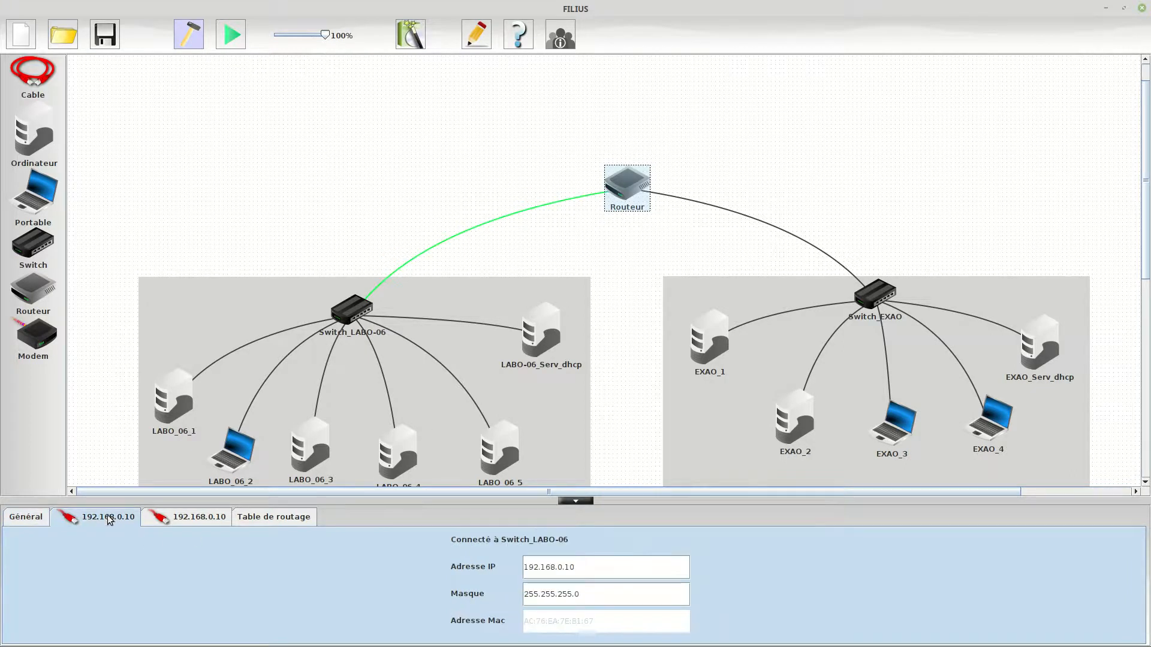
pyautogui.click(540, 344)
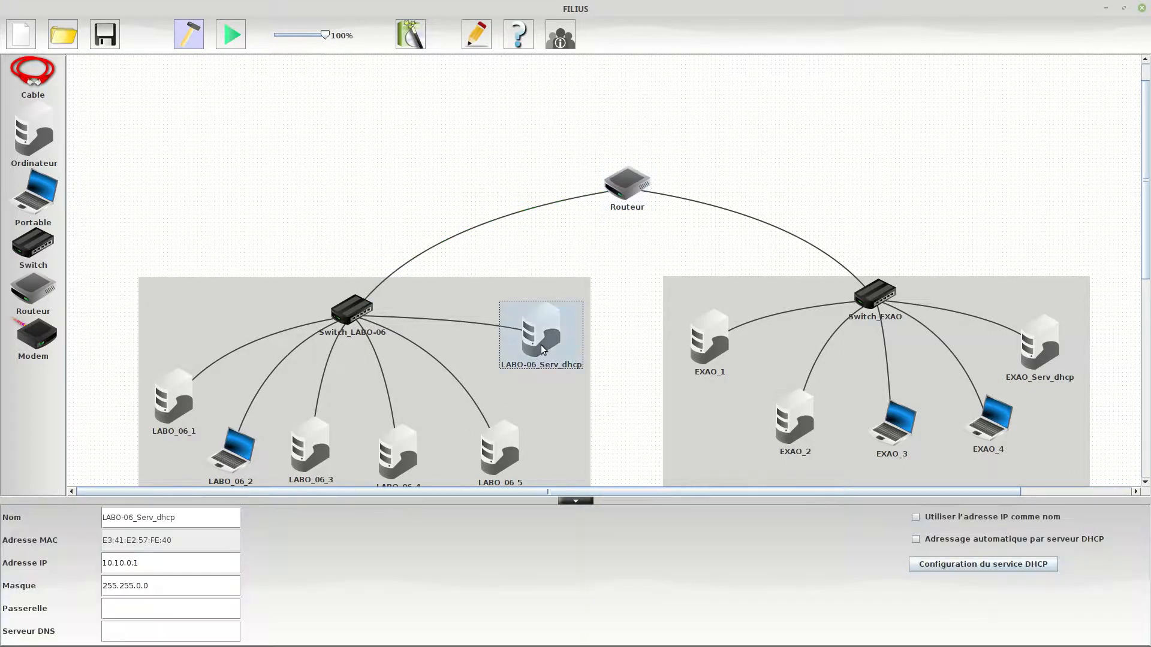
pyautogui.click(1013, 566)
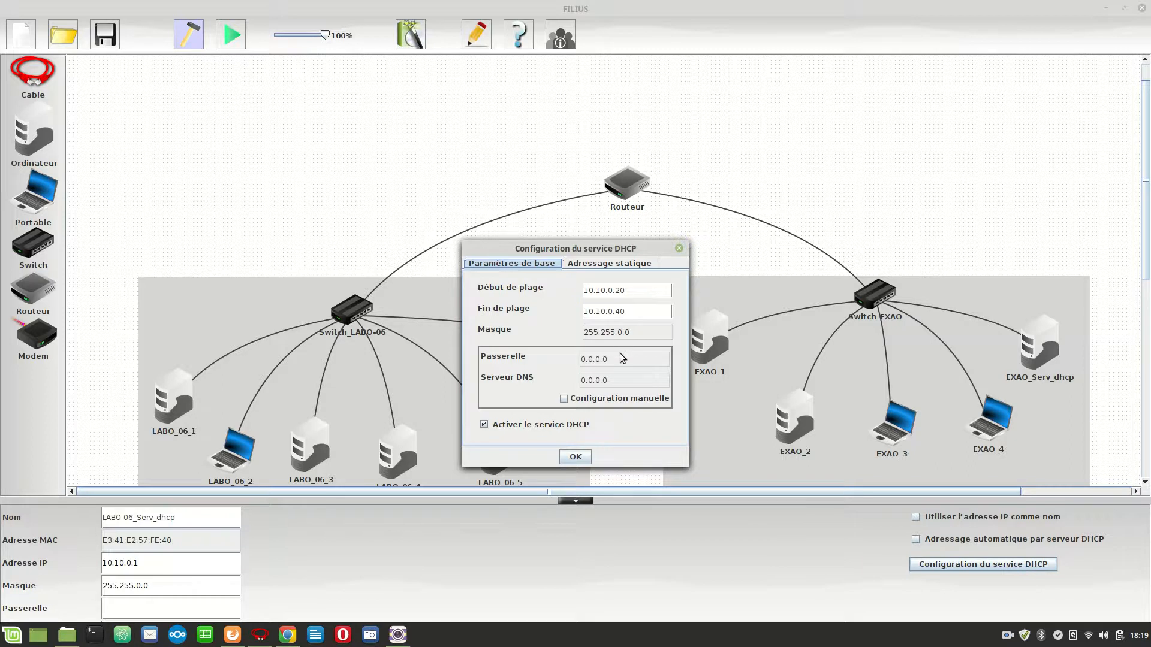
pyautogui.click(576, 457)
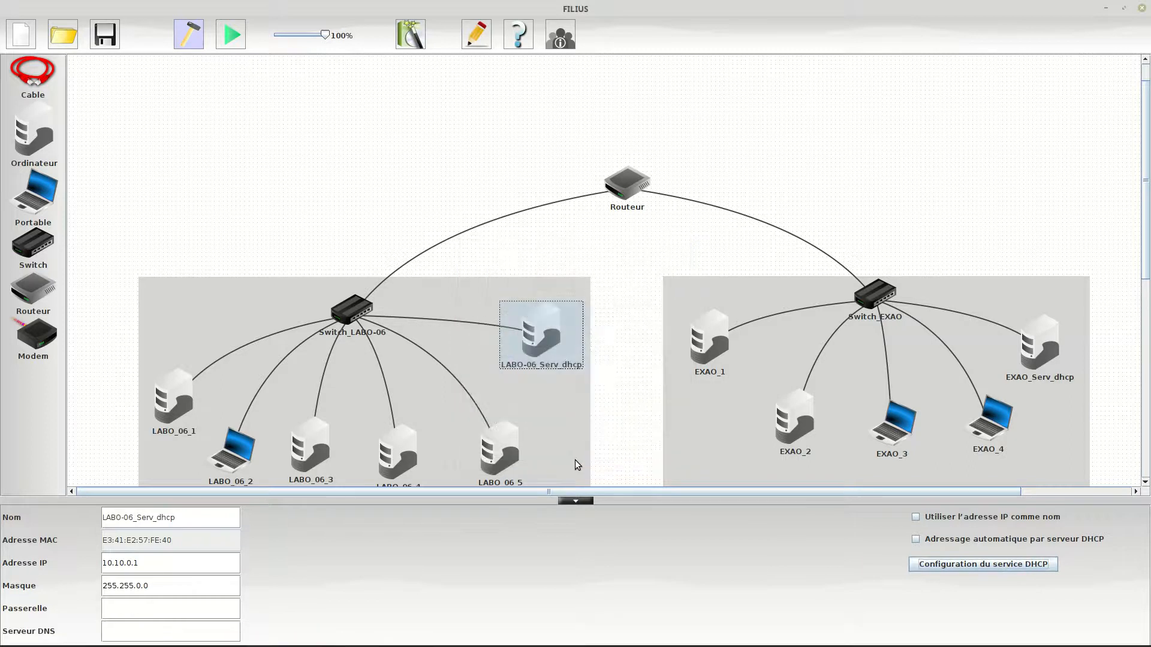
# Step: Set the router interface connected to Switch_LABO-06 to IP address 10.10.0.254 and mask 255.255.0.0
pyautogui.click(624, 189)
pyautogui.click(128, 516)
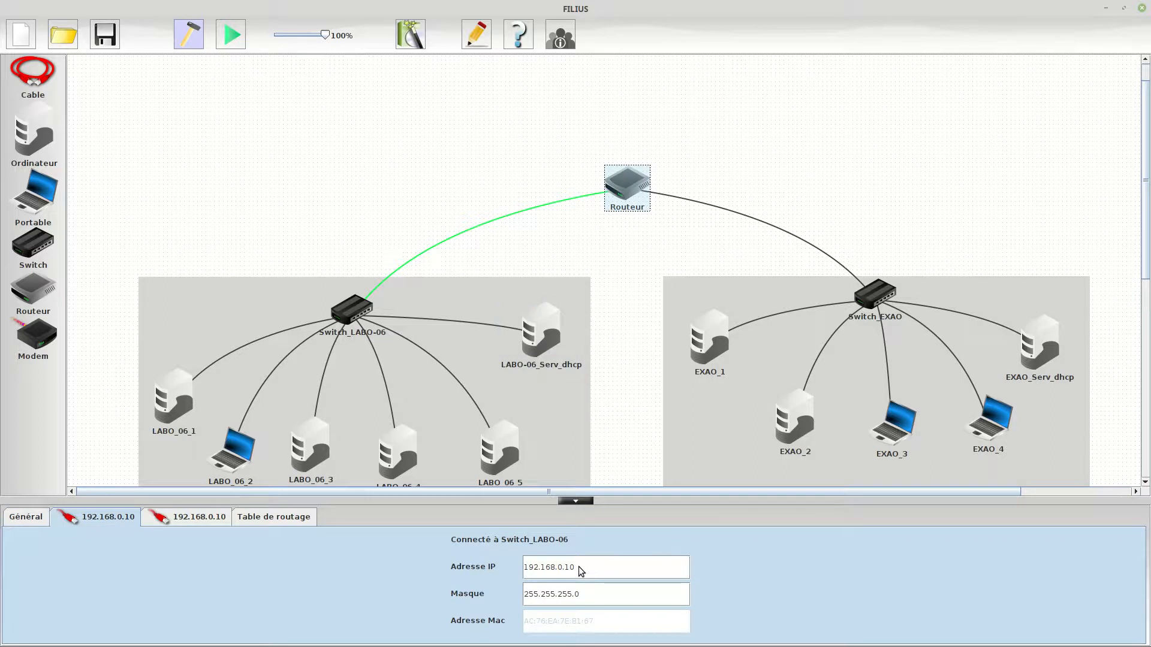
pyautogui.moveTo(578, 566); pyautogui.dragTo(531, 569)
pyautogui.write('10.10.0.254')
pyautogui.moveTo(586, 595); pyautogui.dragTo(508, 595)
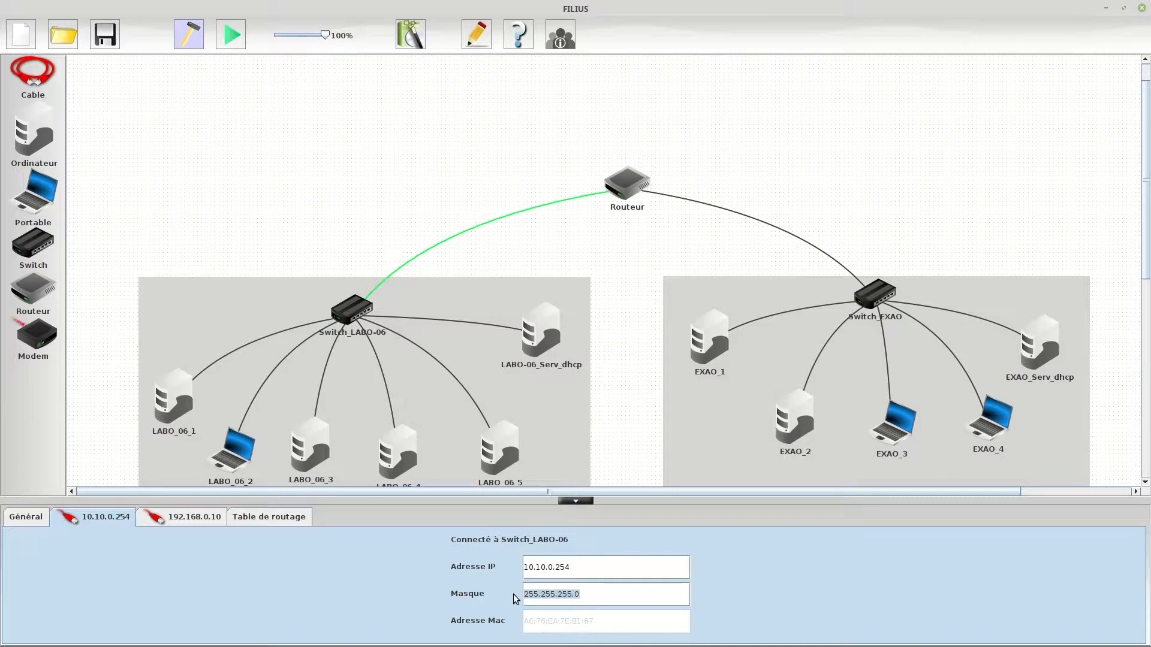
pyautogui.write('255.255.0.0')
# Step: Set the router interface connected to Switch_EXAO to IP address 172.16.0.254 and mask 255.255.0.0
pyautogui.click(191, 517)
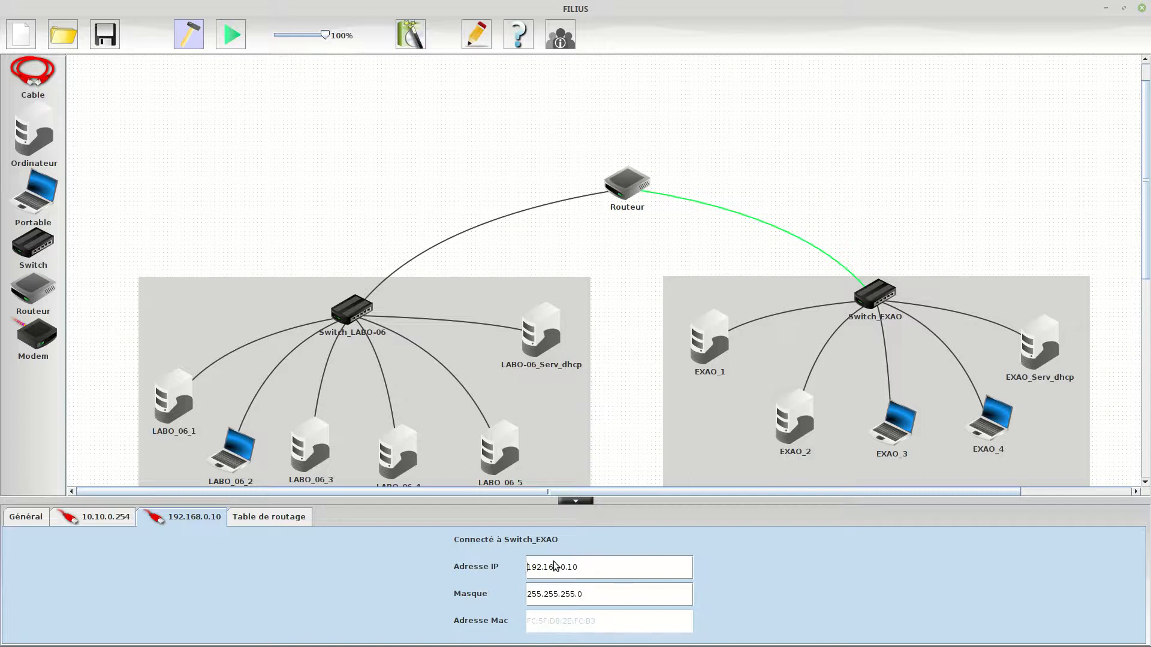
pyautogui.moveTo(596, 566); pyautogui.dragTo(508, 565)
pyautogui.write('172.16.0.254')
pyautogui.moveTo(593, 592); pyautogui.dragTo(520, 594)
pyautogui.write('255.255.0.0')
# Step: Check the gateway settings of LABO_06_1 and of the DHCP service on LABO-06_Serv_dhcp
pyautogui.click(186, 406)
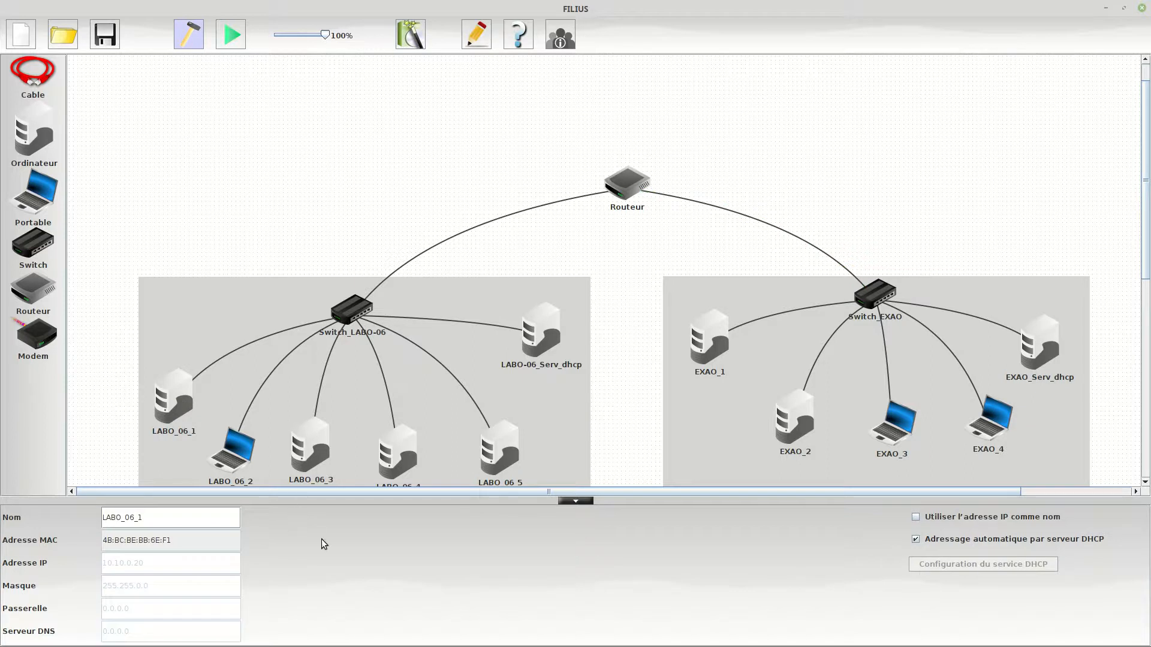
pyautogui.click(538, 336)
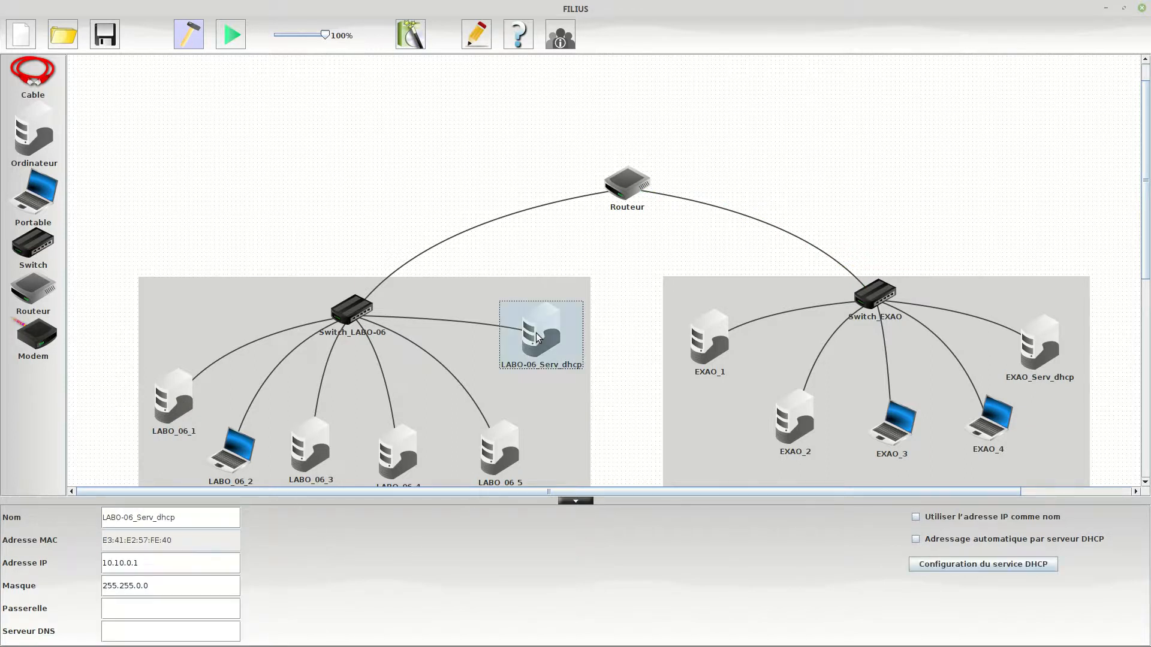
pyautogui.click(942, 564)
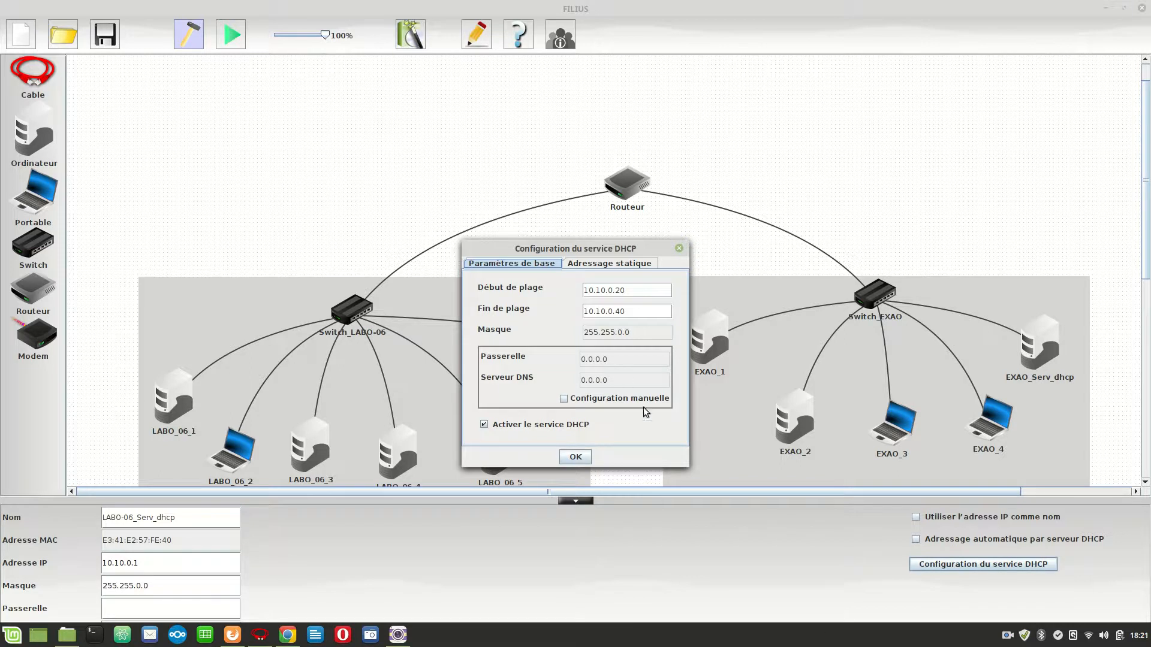
pyautogui.click(1007, 635)
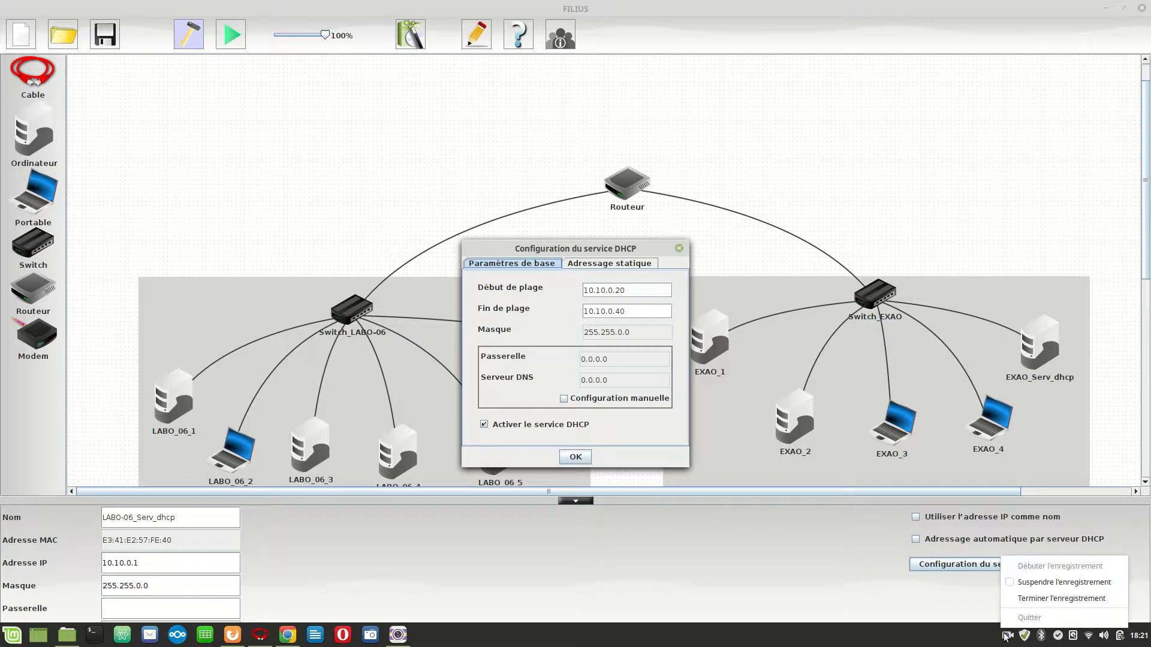
pyautogui.click(1031, 582)
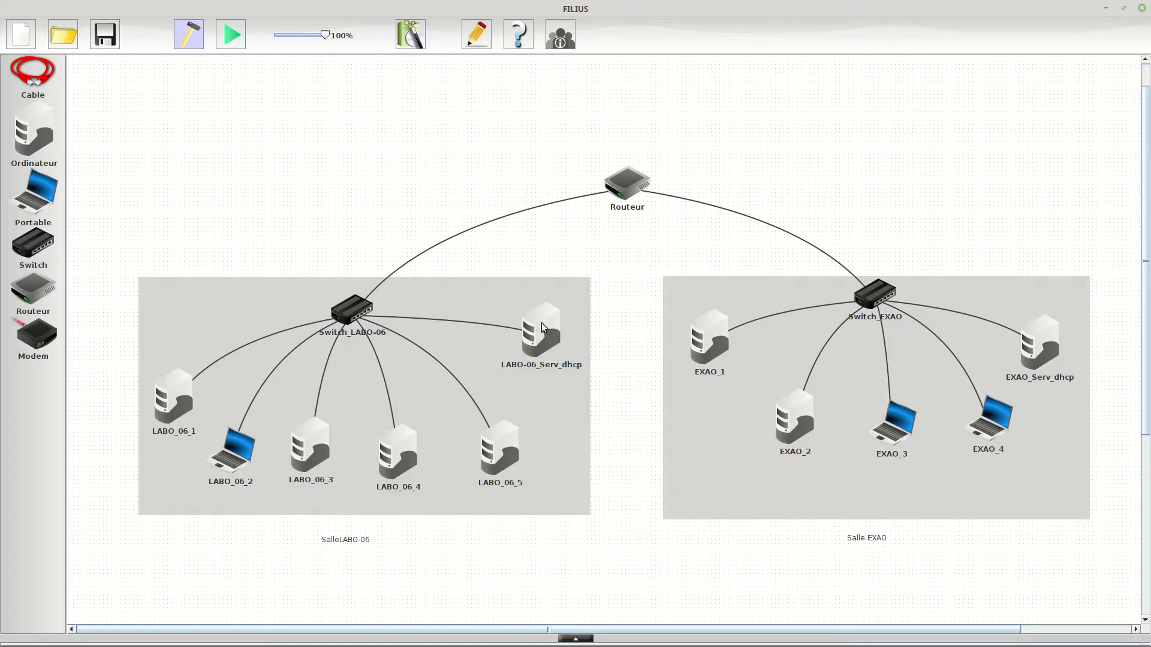
# Step: Enable manual configuration in LABO-06_Serv_dhcp's DHCP service and set its gateway to 10.10.0.254
pyautogui.click(543, 346)
pyautogui.click(543, 346)
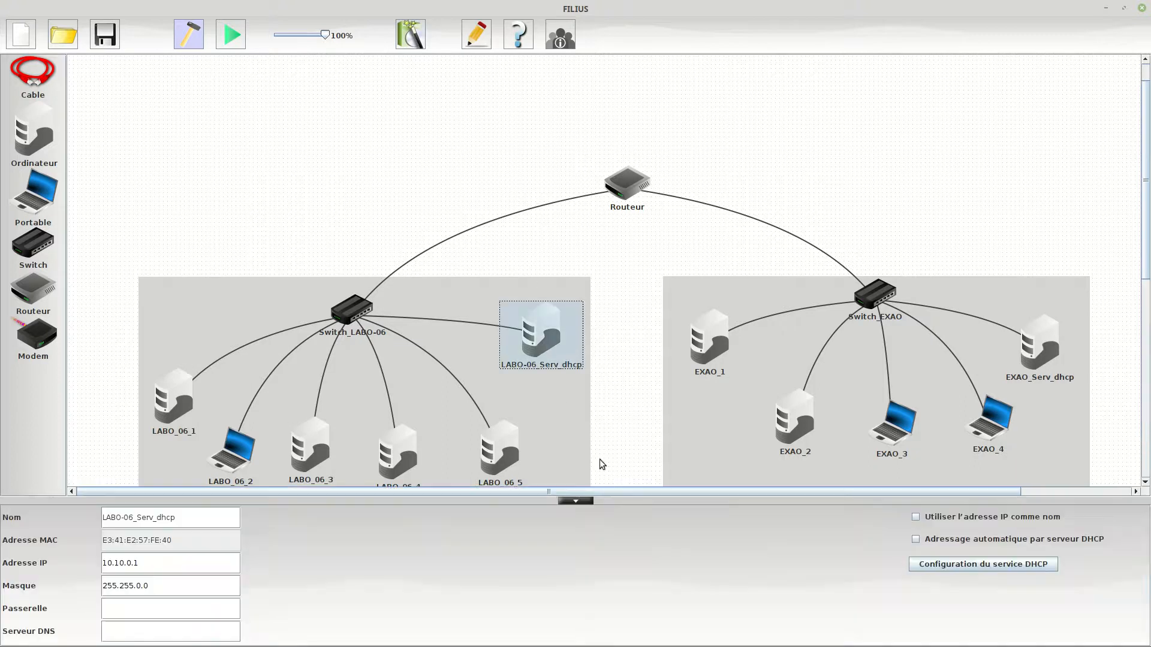
pyautogui.click(979, 568)
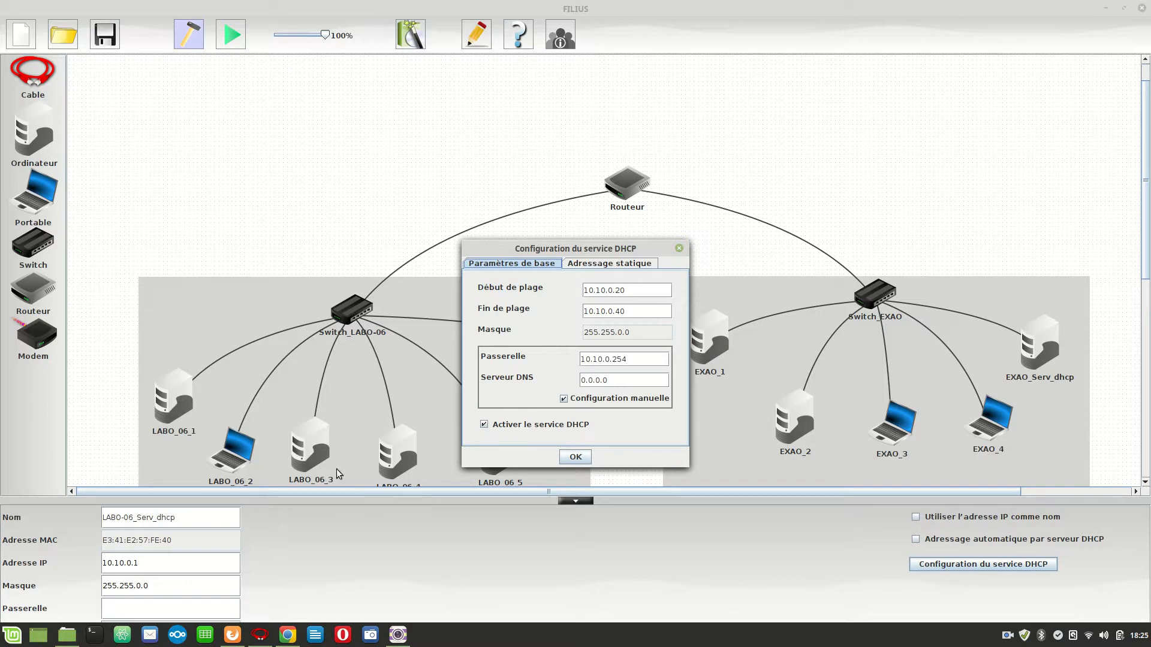
pyautogui.click(577, 457)
# Step: Enable manual configuration in EXAO_Serv_dhcp's DHCP service and set its gateway to 172.16.0.254
pyautogui.click(1045, 353)
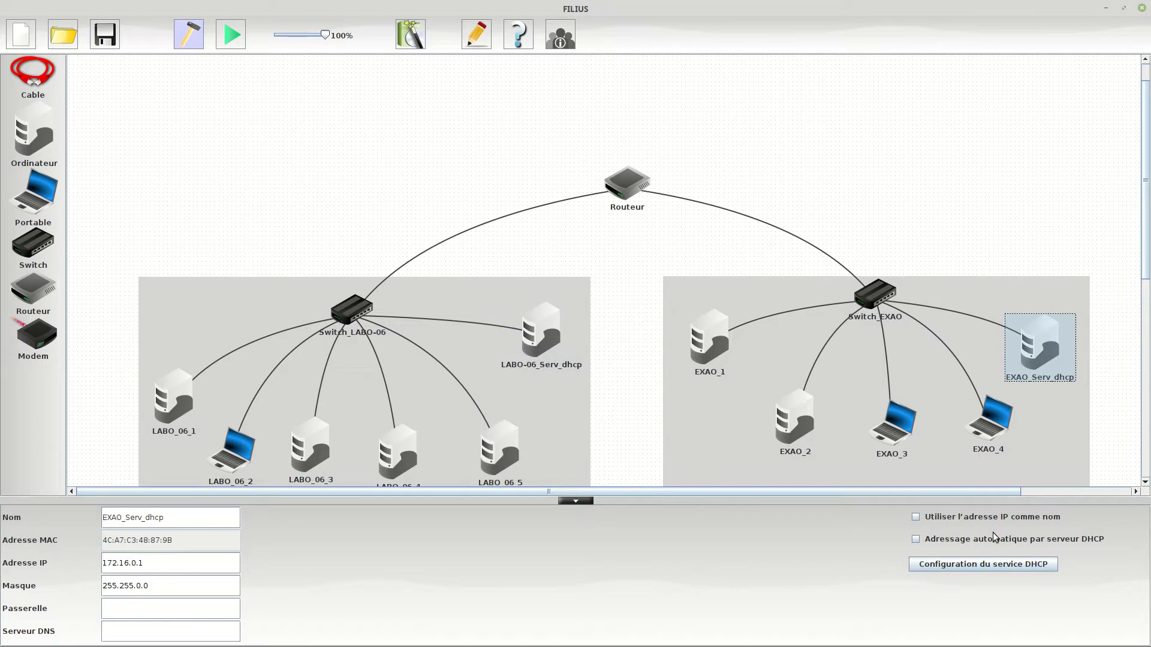
pyautogui.click(993, 564)
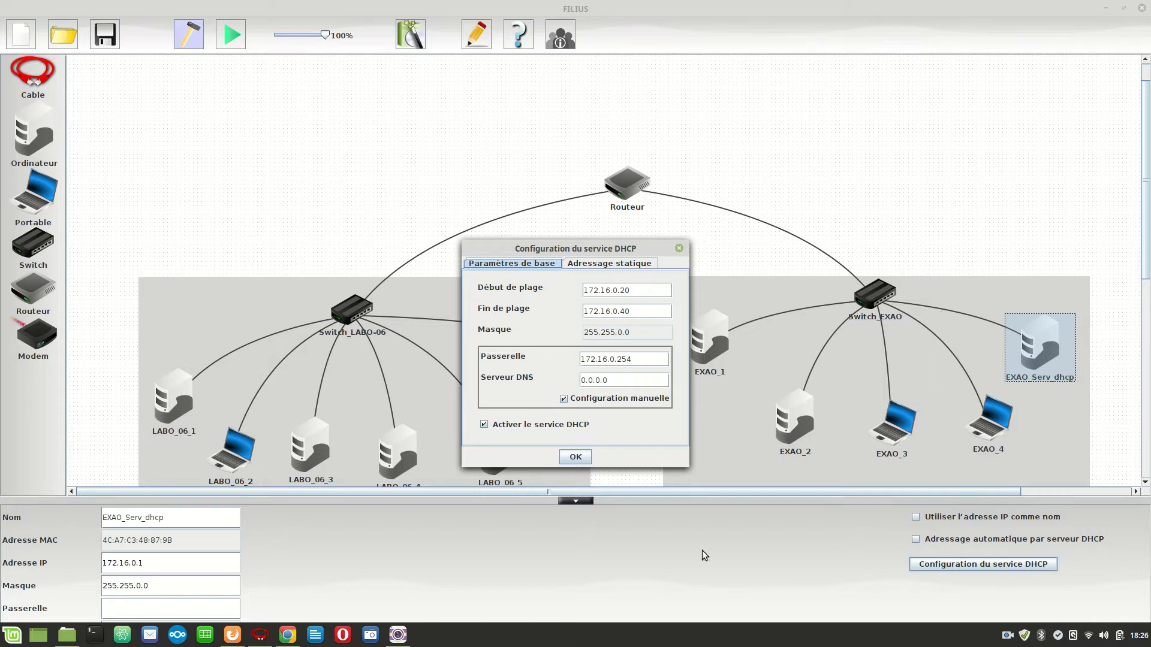
pyautogui.click(575, 454)
# Step: Check the gateways assigned by DHCP to LABO_06_1 and EXAO_1
pyautogui.click(183, 396)
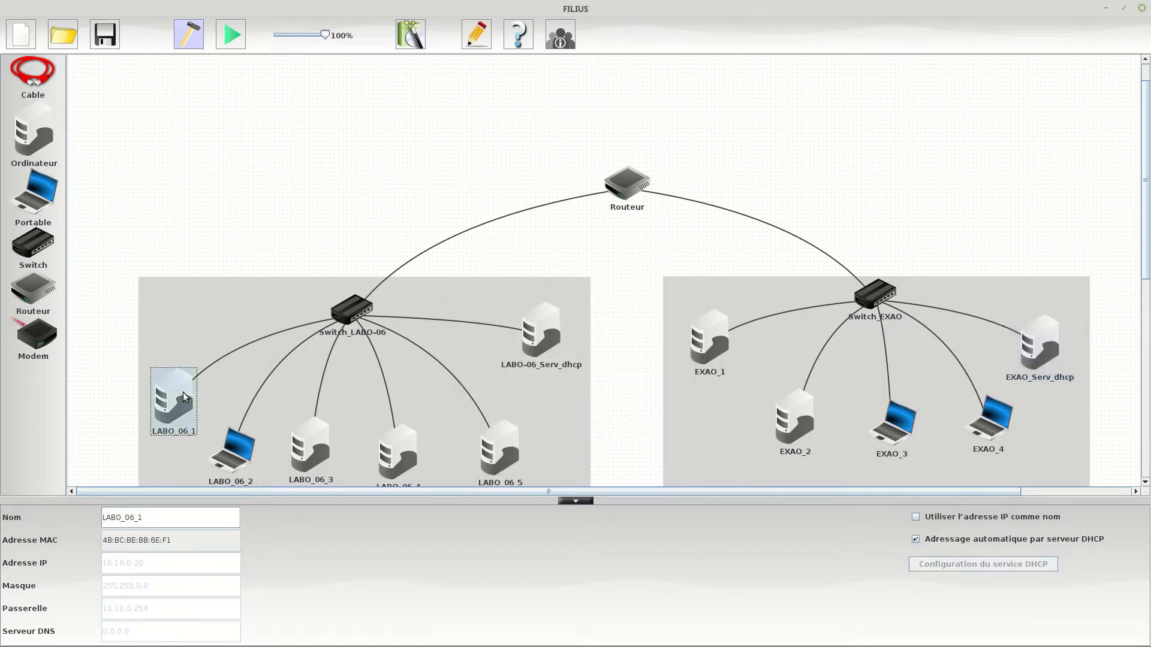
pyautogui.click(711, 344)
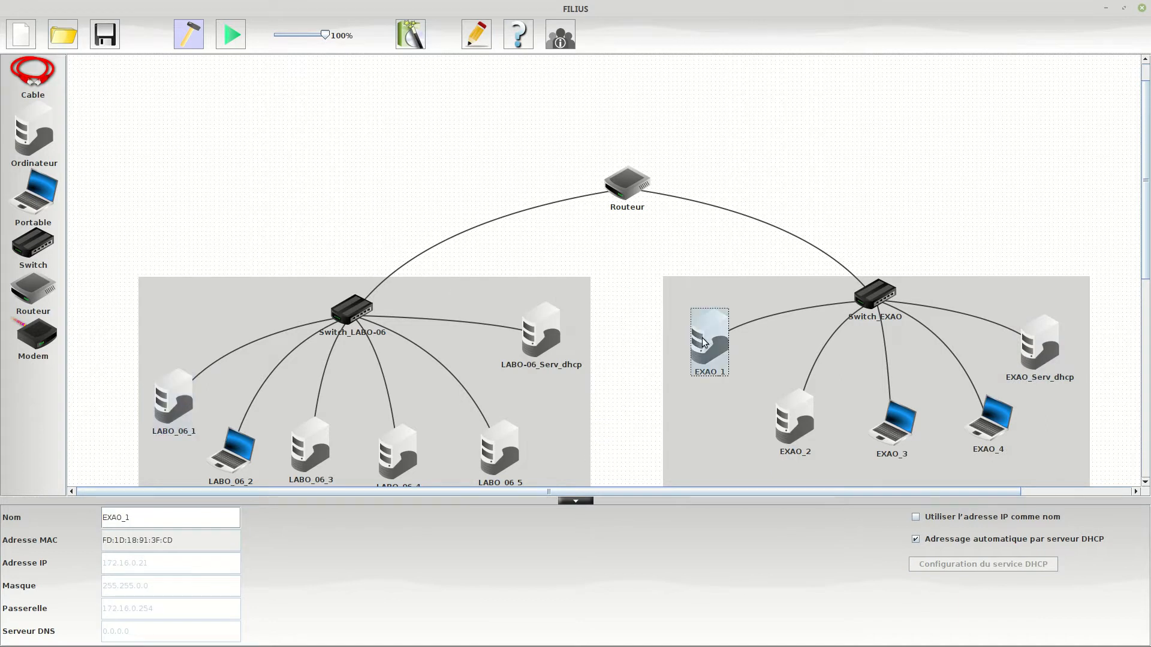
# Step: Start the simulation and look up EXAO_1's network settings by running ipconfig in its command line
pyautogui.click(231, 35)
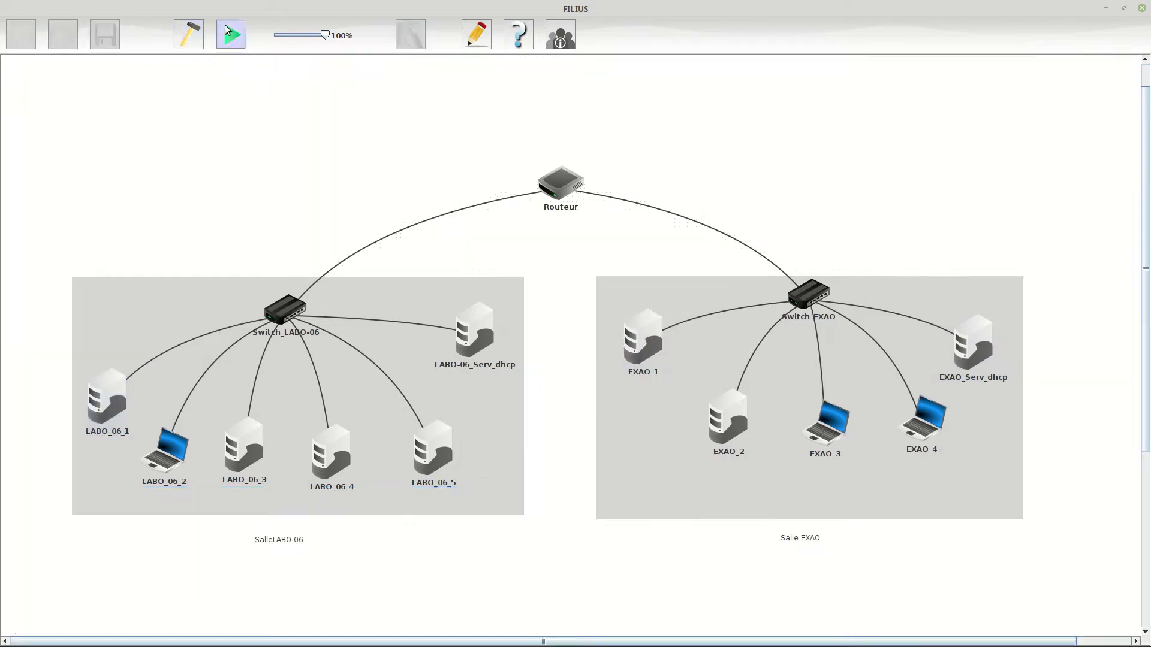
pyautogui.click(637, 354)
pyautogui.click(116, 51)
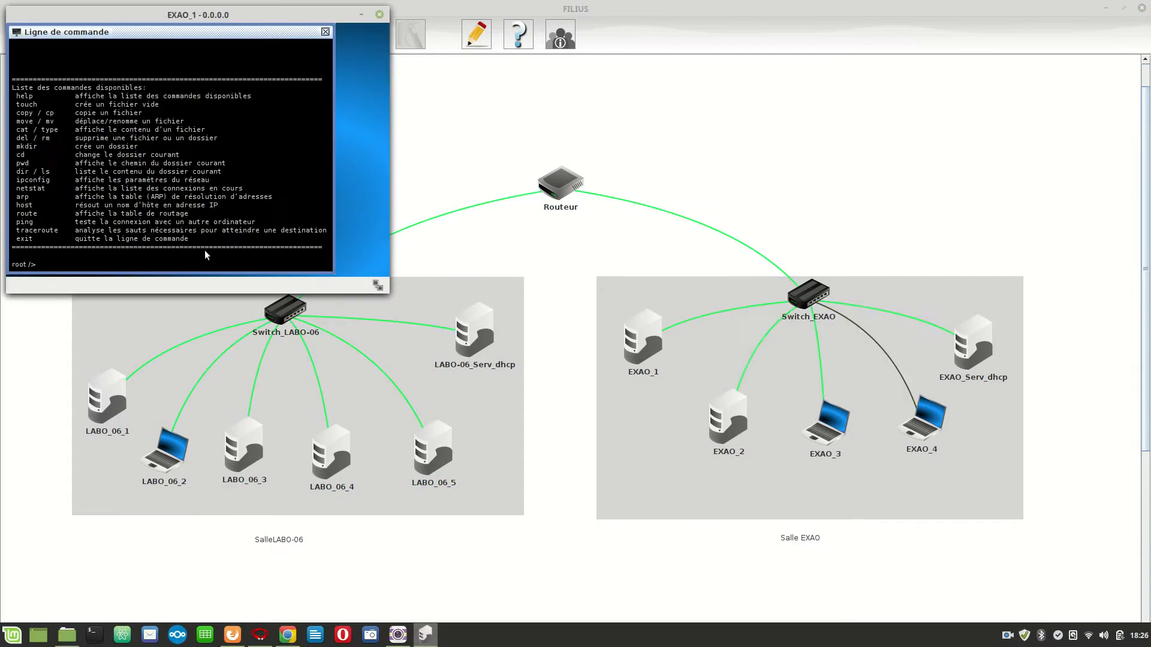
pyautogui.write('ipconfig')
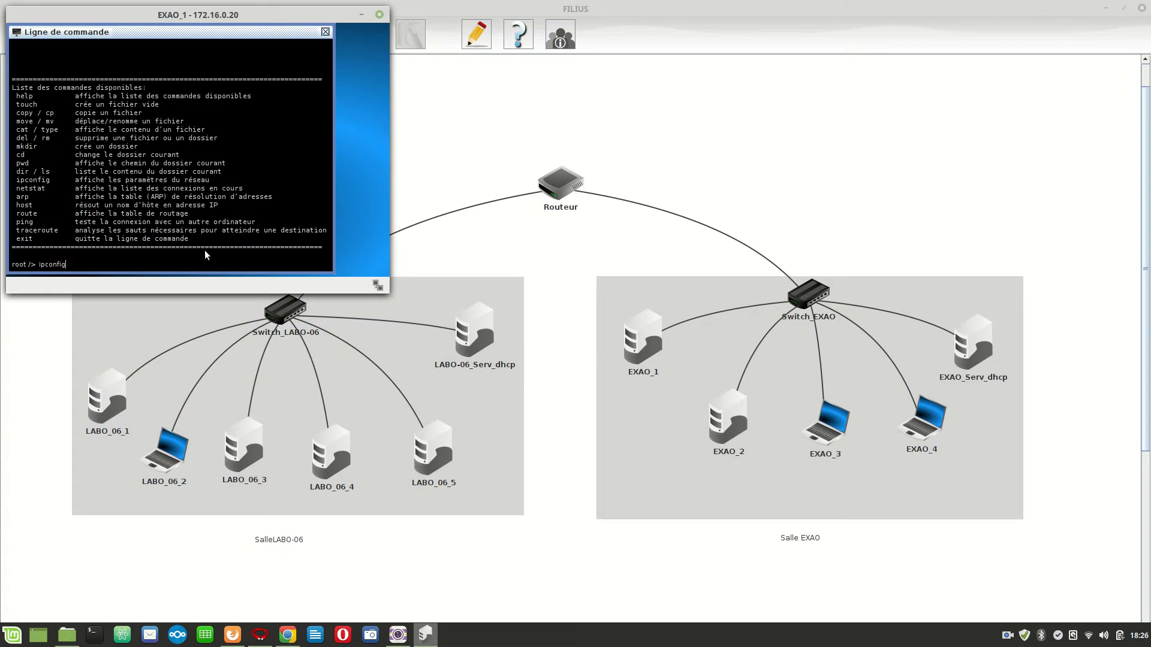
pyautogui.press('Return')
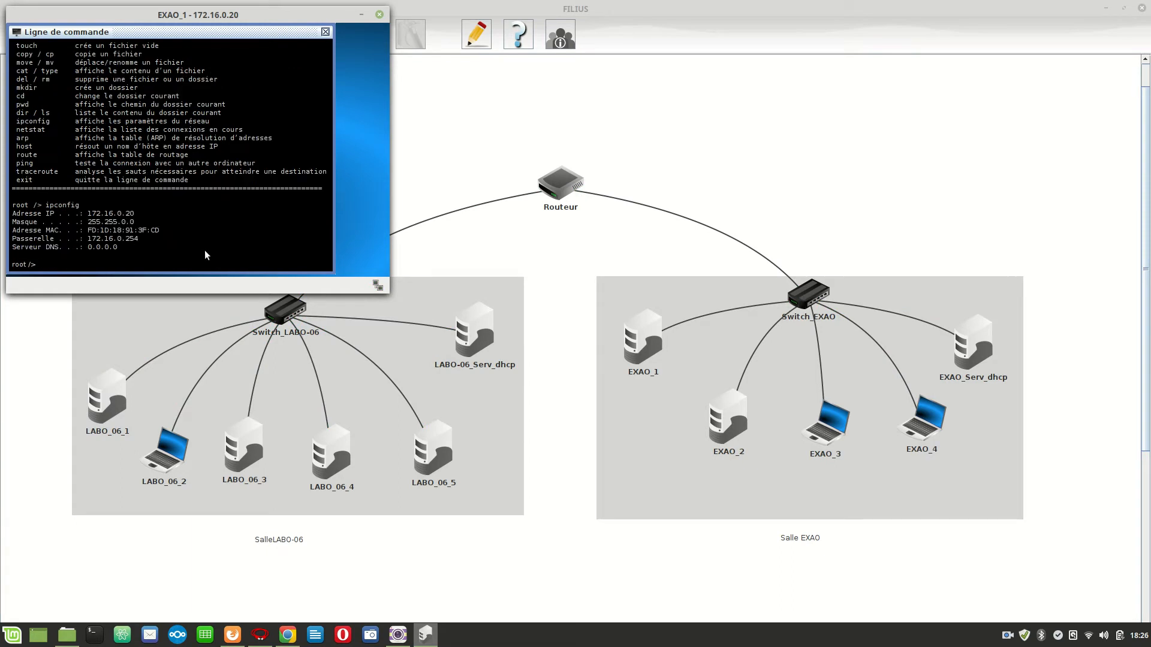
pyautogui.click(379, 15)
# Step: Test the routed connection between the rooms by running ping 172.16.0.20 in LABO_06_1's command line
pyautogui.doubleClick(114, 399)
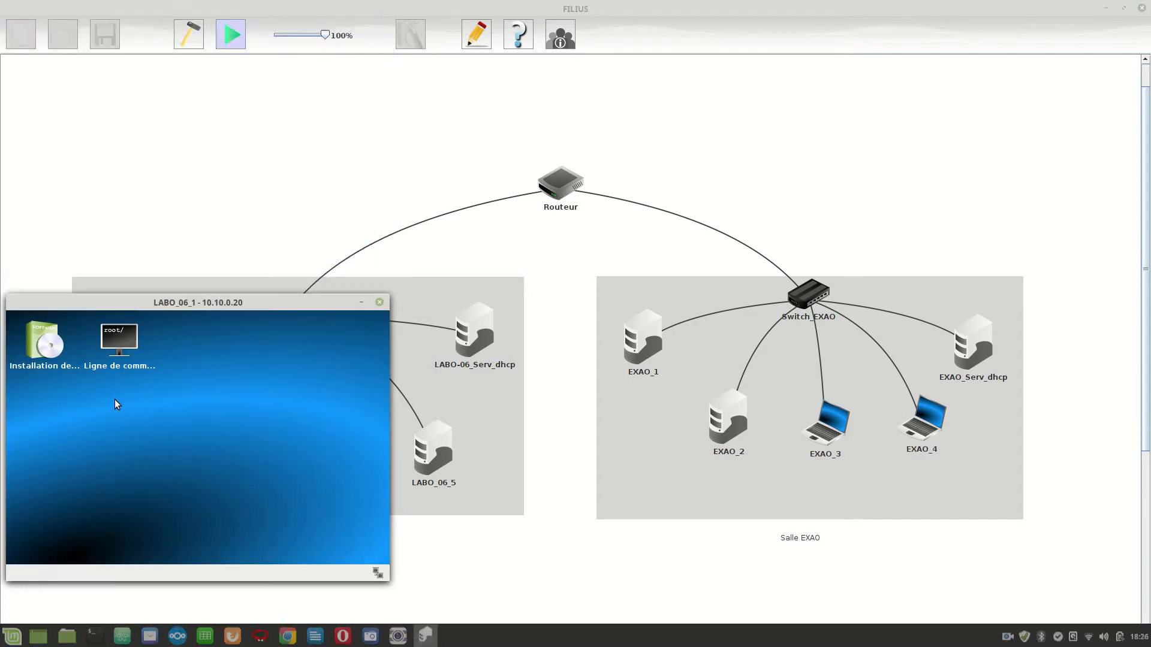
pyautogui.doubleClick(119, 334)
pyautogui.write('pi')
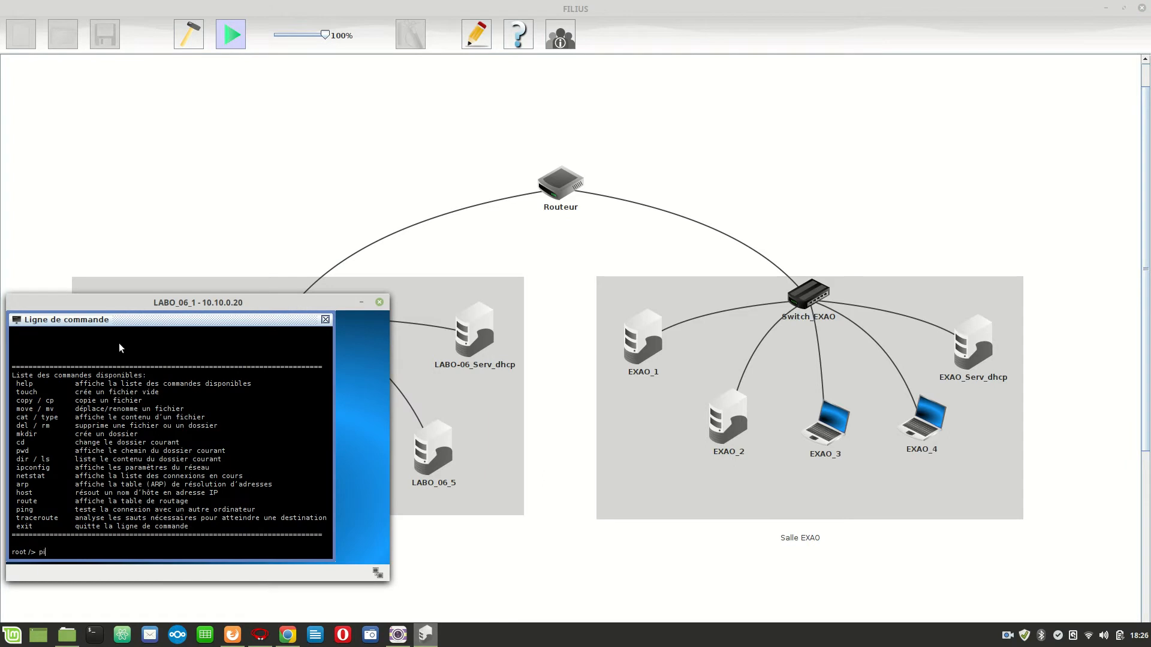
pyautogui.write('ng 172.16.0.20')
pyautogui.press('Return')
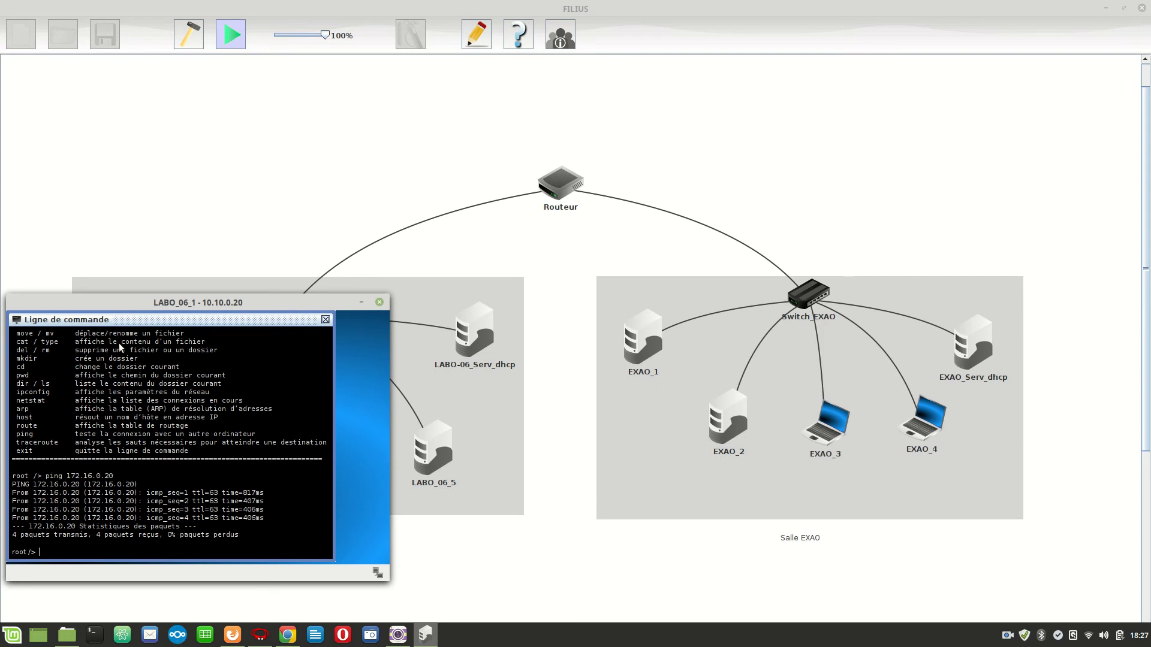
pyautogui.click(42, 603)
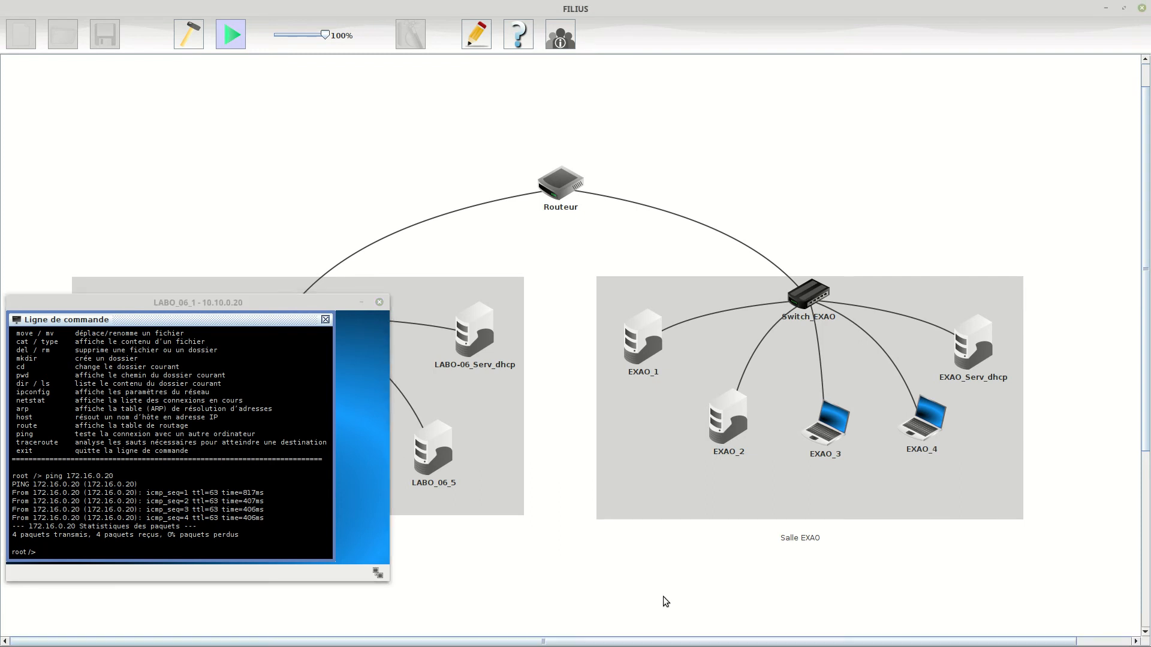